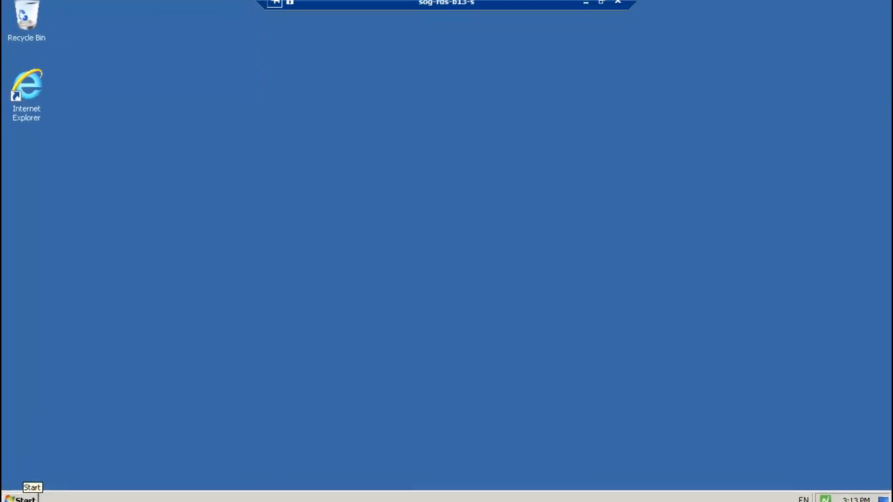
Step: Launch Macromedia Flash MX 2004 and create a new Flash document
click(20, 498)
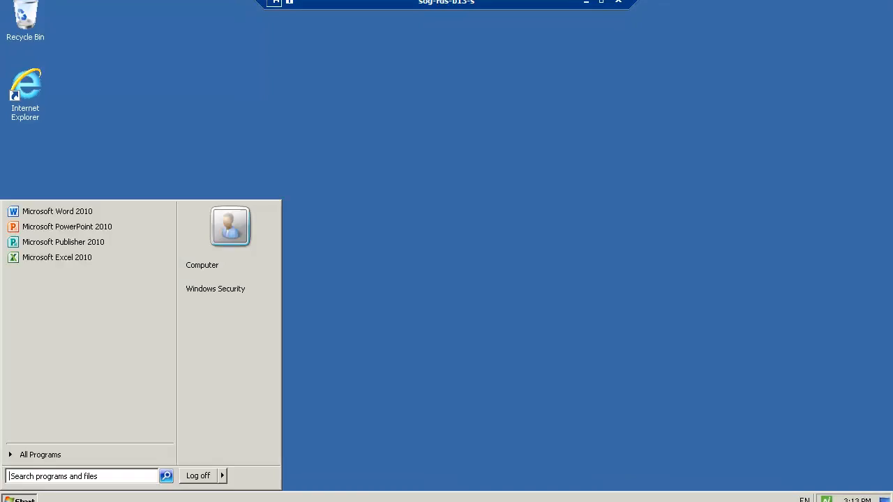
click(43, 456)
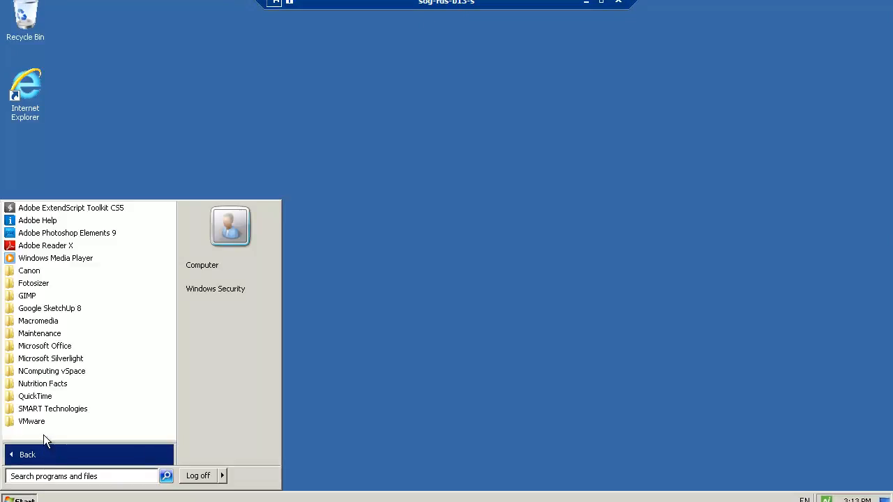
click(35, 324)
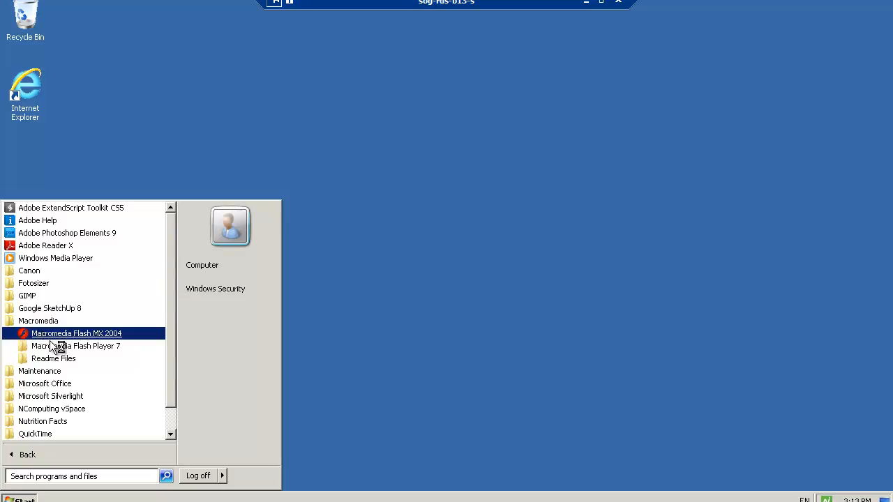
click(44, 336)
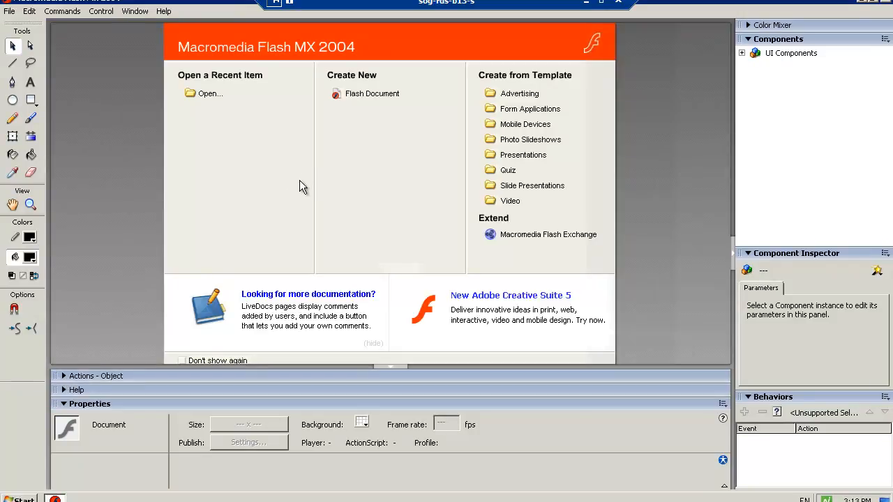
click(339, 94)
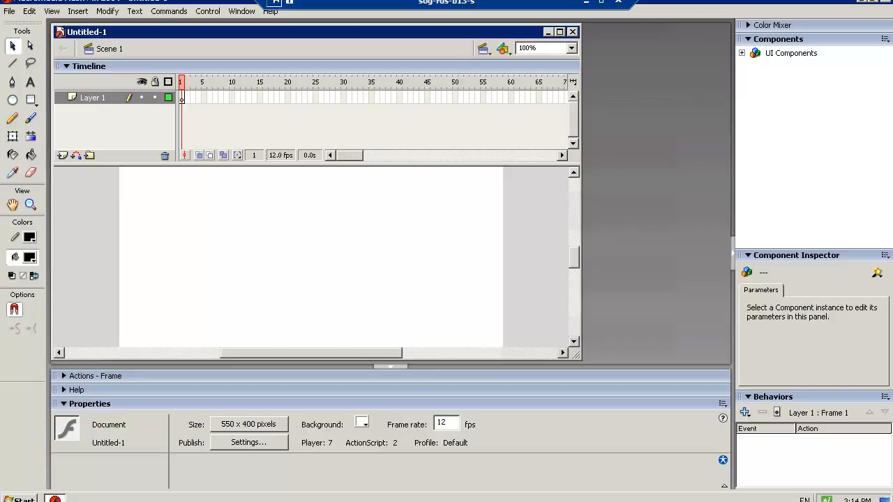
Step: Hide the document properties area, maximize the document window and centre the whole stage in view
click(388, 366)
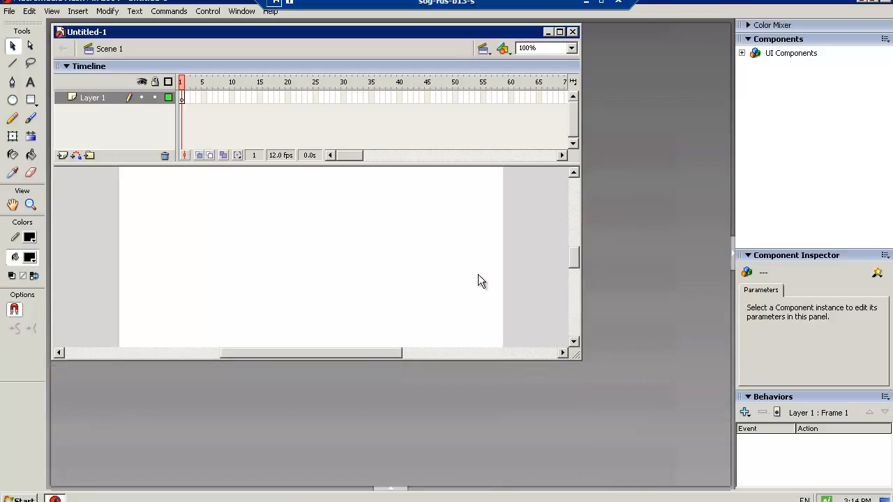
click(559, 33)
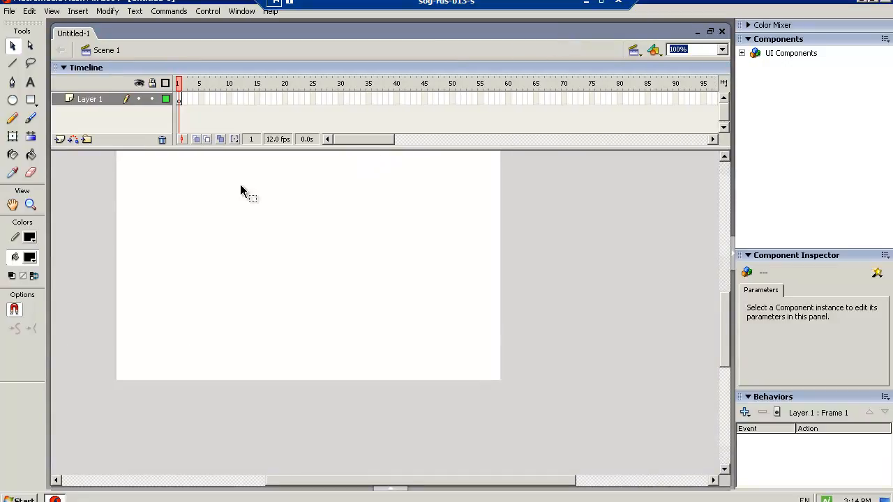
key(h)
drag(237, 198, 305, 273)
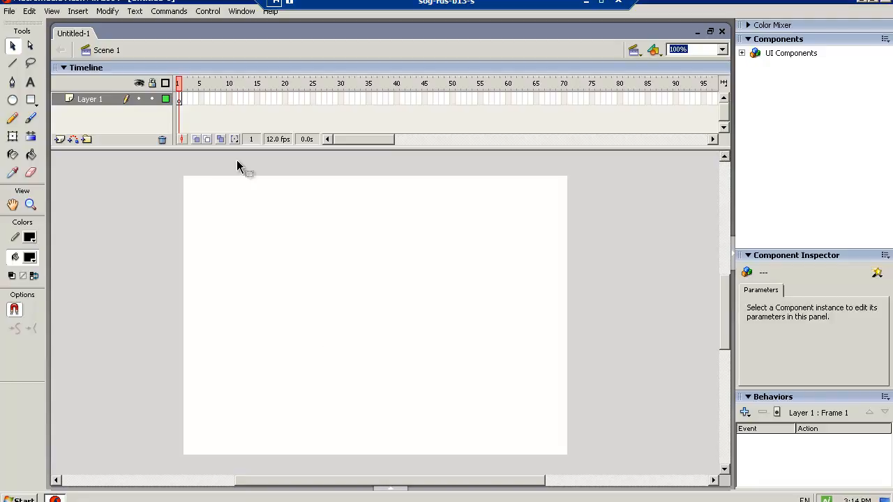
Step: Draw a dark grey filled rectangle as the ground strip across the full width of the stage's lower edge
click(180, 99)
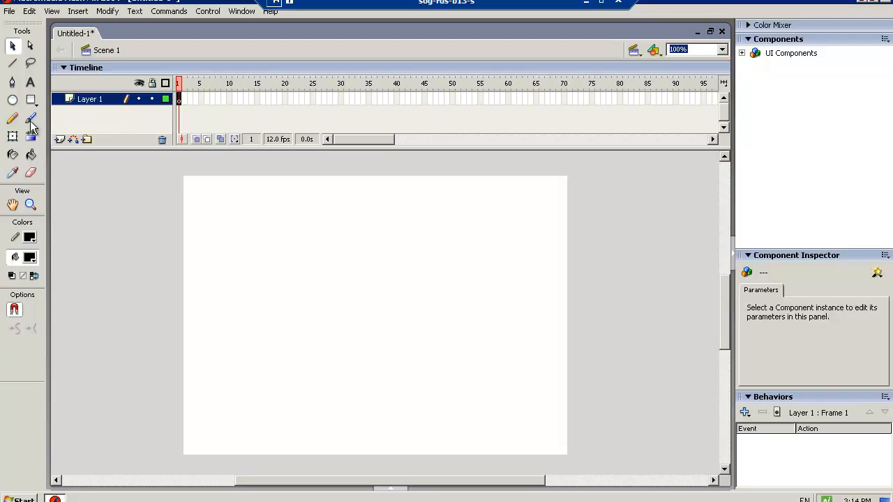
click(30, 258)
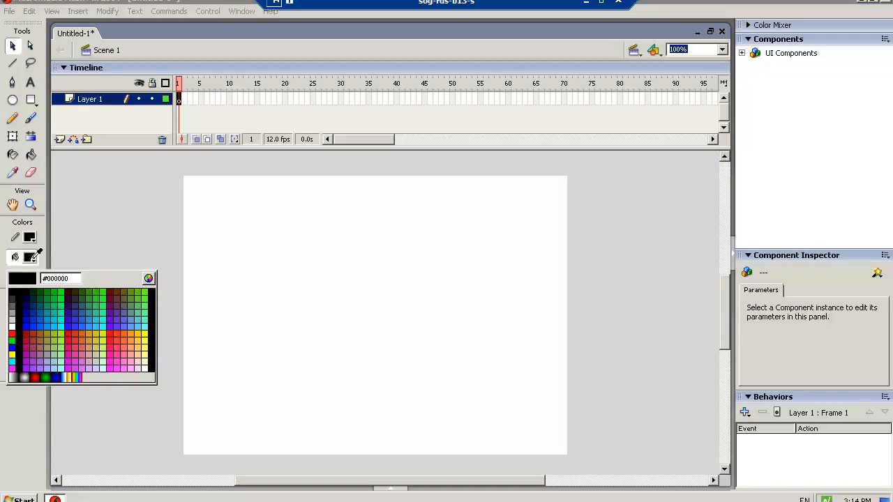
click(15, 307)
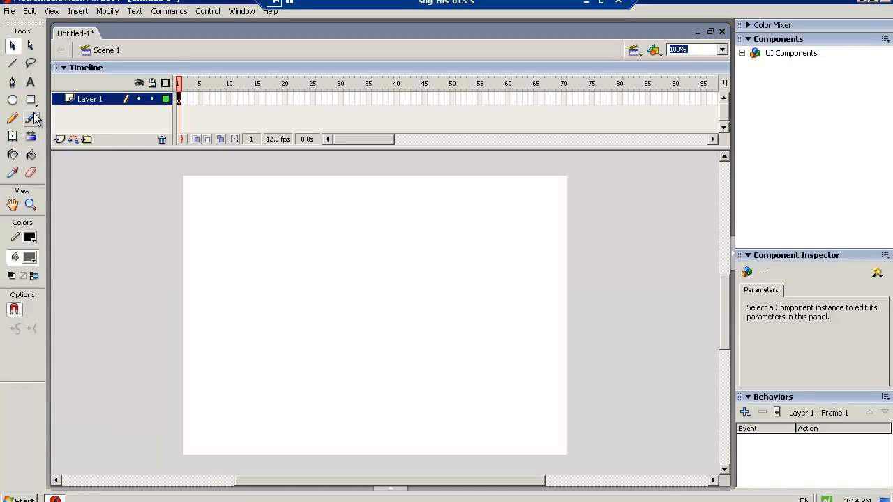
click(32, 100)
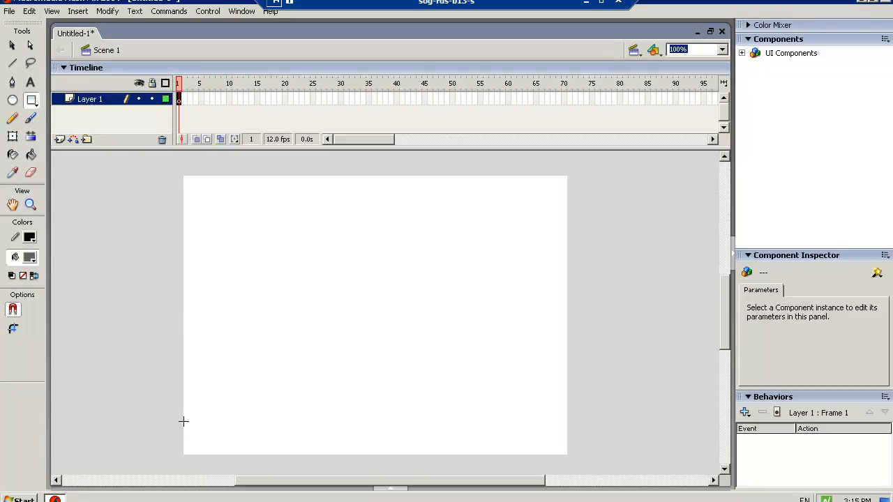
drag(183, 421, 568, 457)
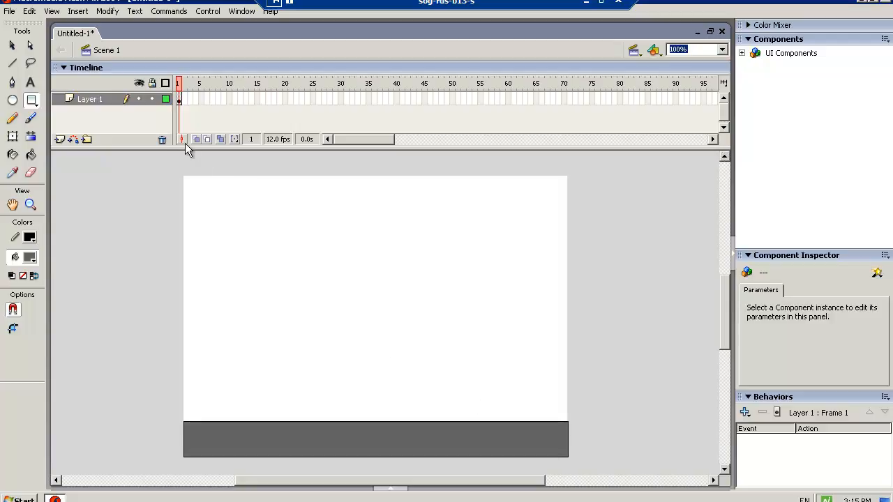
Step: Set the Line tool's stroke height to 4, keeping the solid style
click(13, 64)
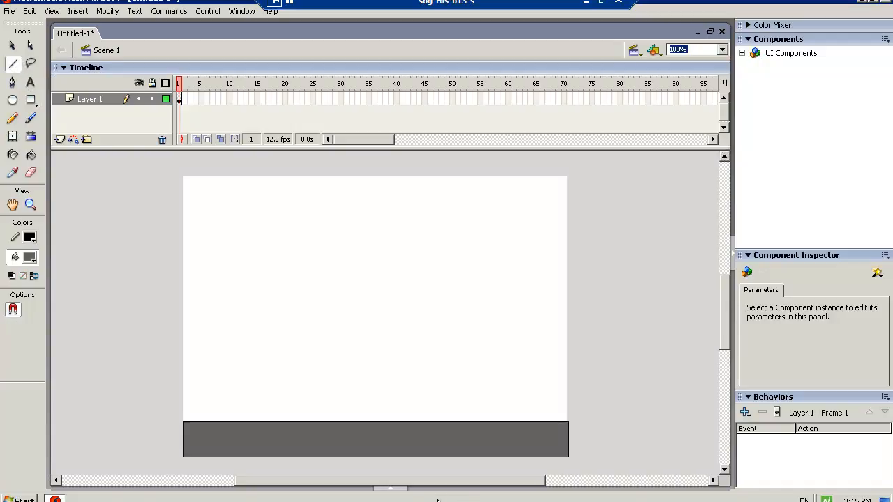
click(390, 491)
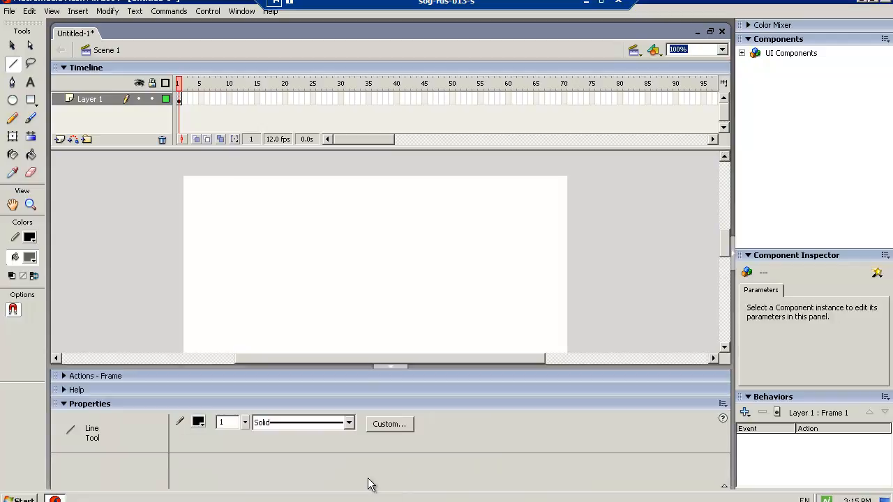
click(245, 425)
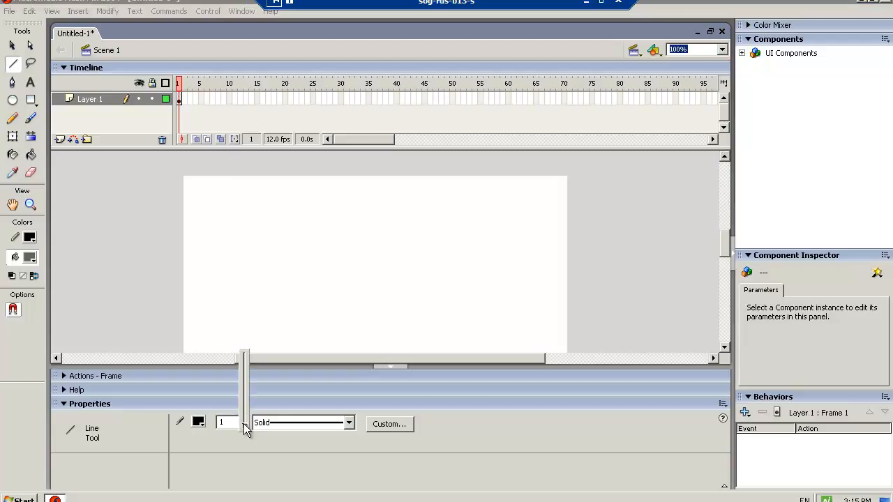
drag(243, 423, 245, 401)
click(391, 366)
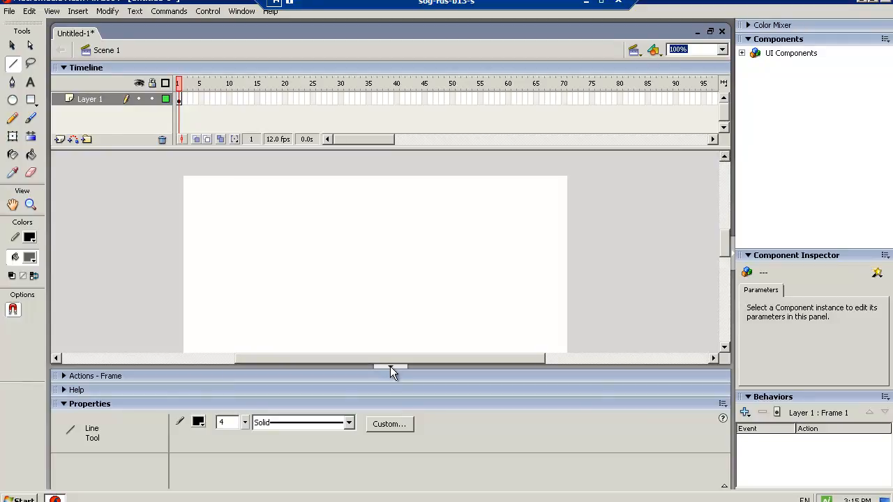
click(391, 366)
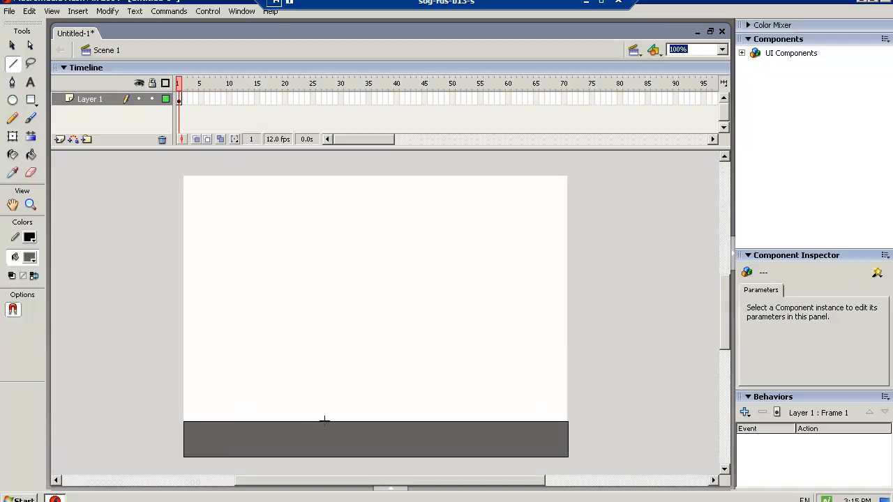
Step: Draw a grind rail on the ground strip from two short vertical posts and a longer horizontal line above them
drag(323, 420, 324, 395)
drag(393, 421, 393, 396)
mouse_move(284, 393)
mouse_down()
mouse_move(378, 396)
mouse_move(411, 406)
mouse_move(419, 398)
mouse_up()
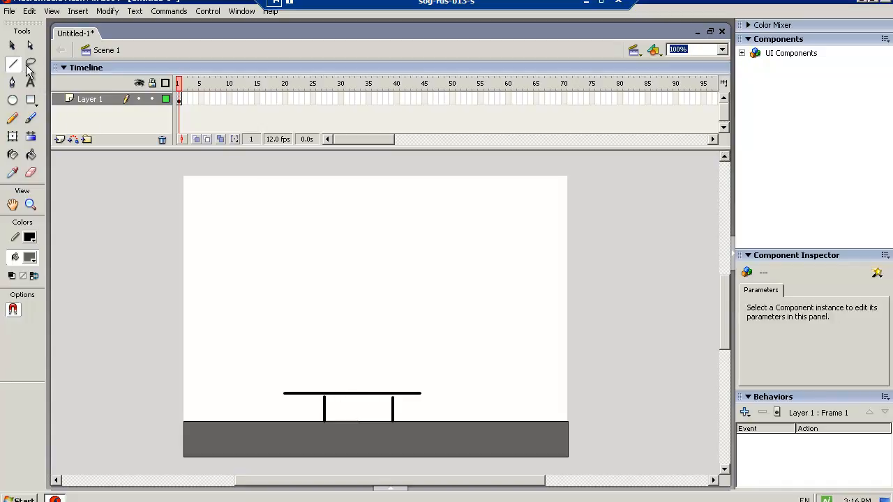
Step: Nudge the rail's horizontal line down until it rests on the two posts
click(12, 46)
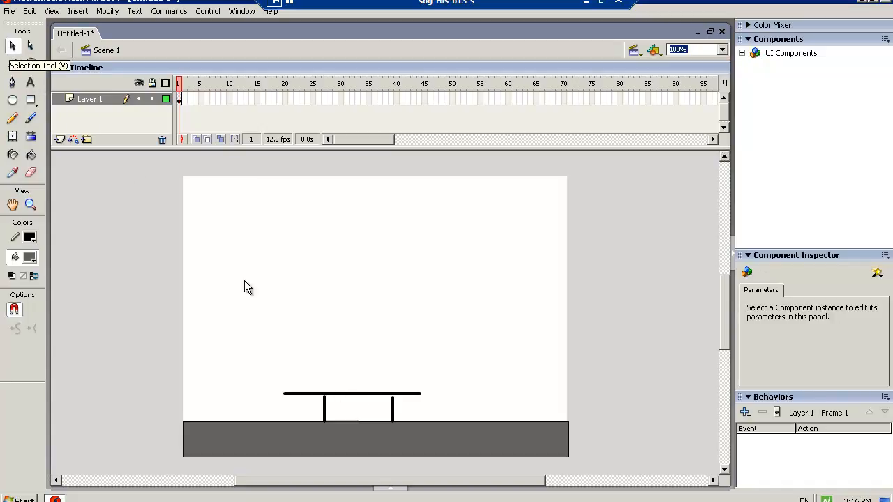
click(342, 395)
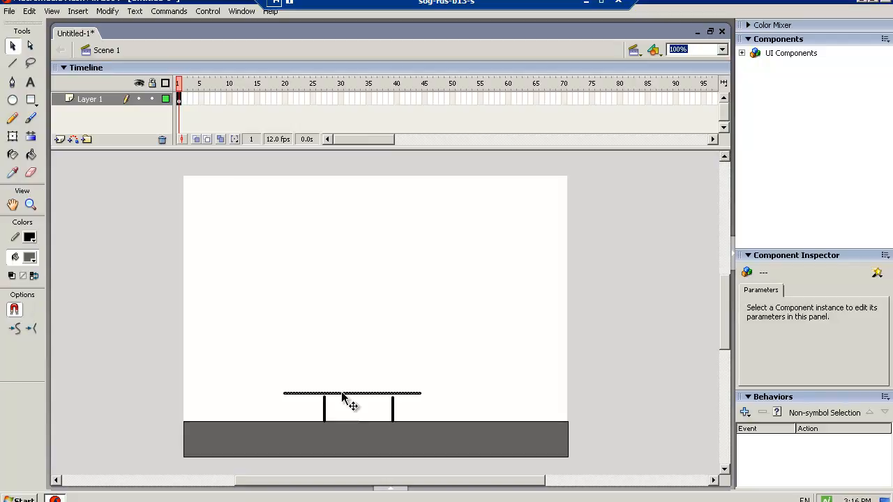
key(Down)
key(Down)
key(Down)
key(Down)
key(Down)
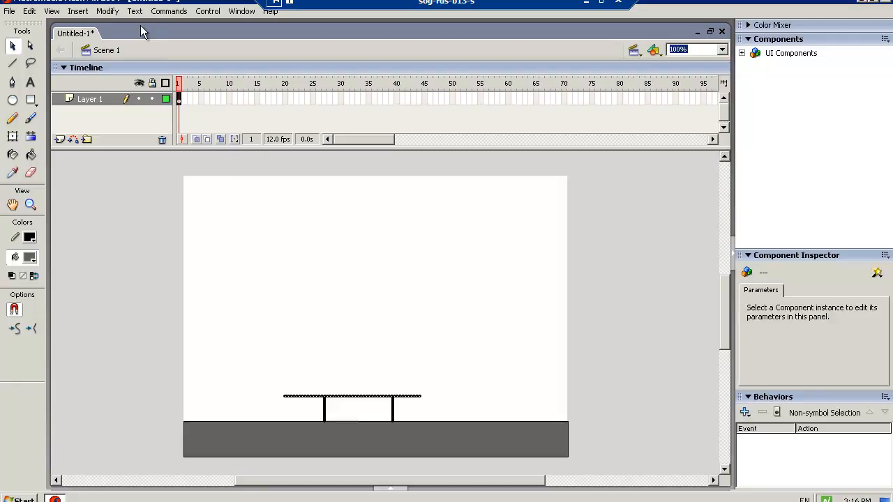
Step: Rename Layer 1 to "rail" and lock it
click(112, 251)
click(84, 100)
double_click(84, 98)
text(ra)
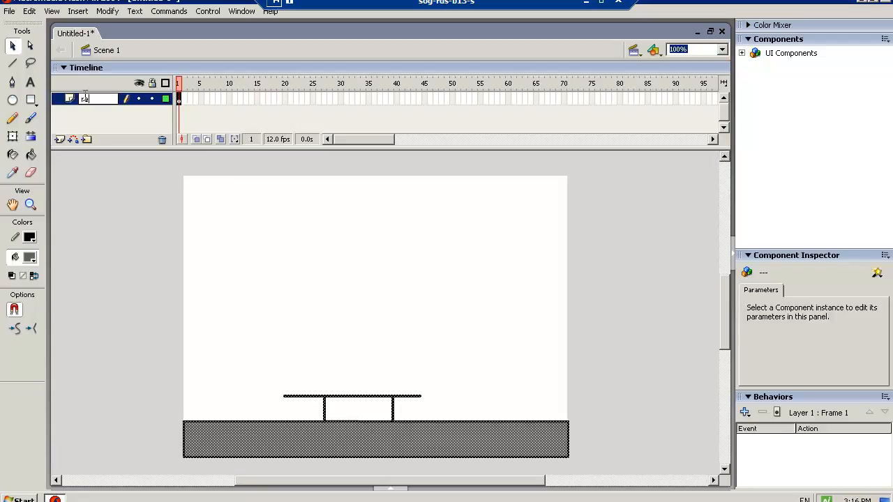
text(il)
click(153, 99)
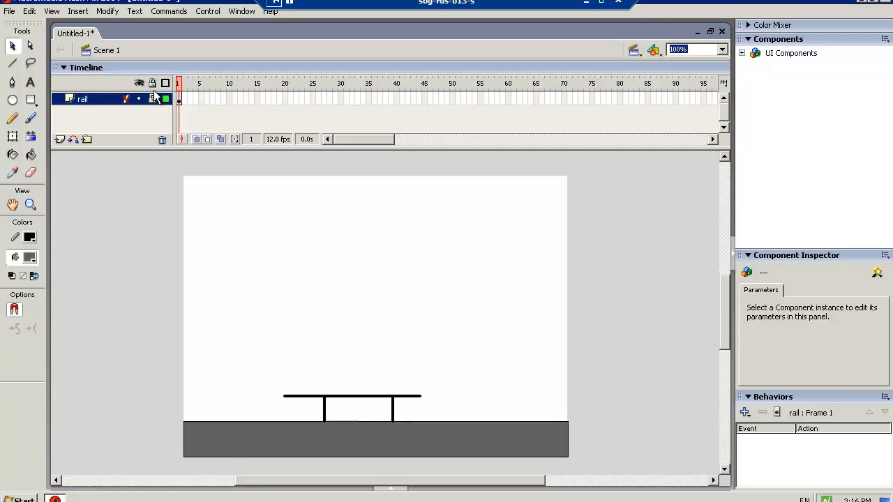
Step: Add a new layer above the rail layer and name it "skater"
click(60, 142)
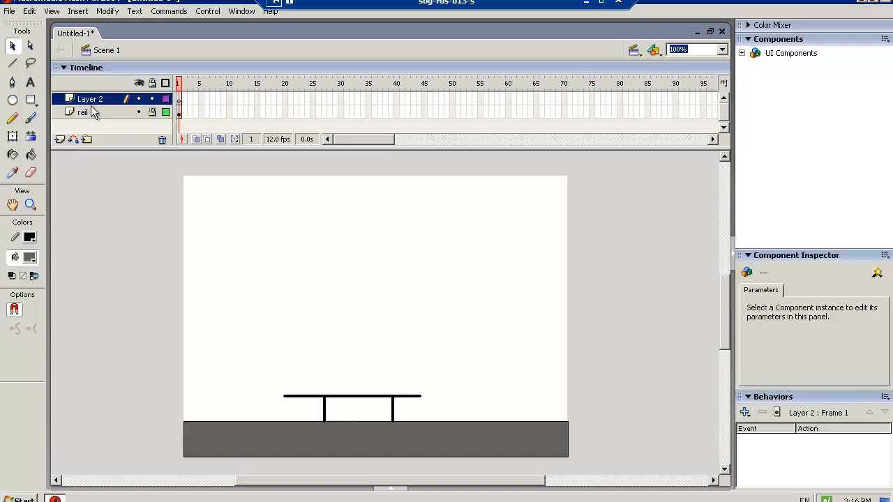
click(91, 108)
double_click(91, 99)
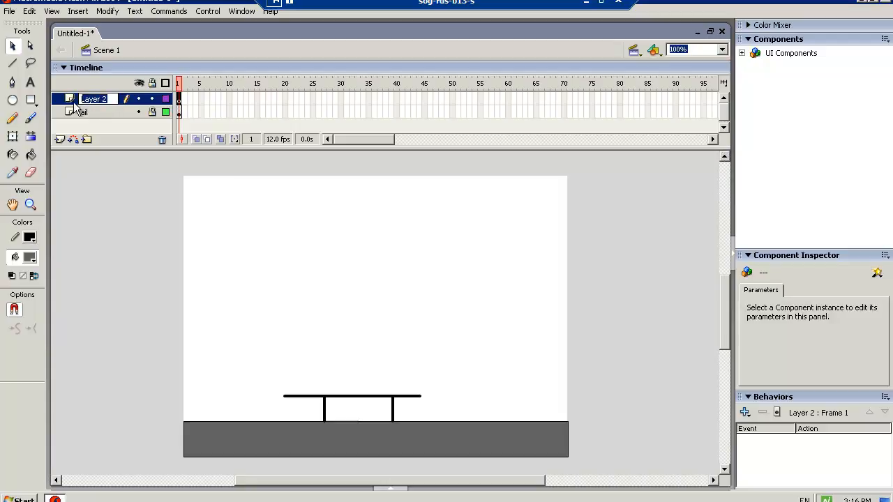
text(skater)
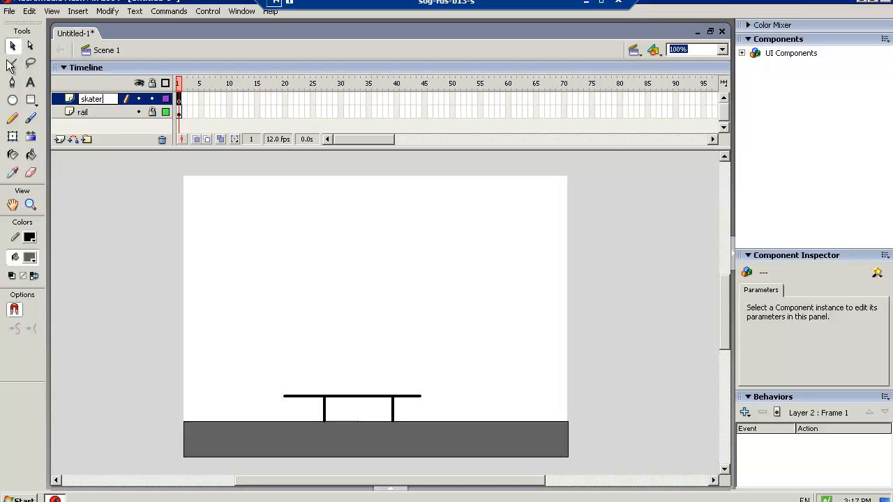
Step: Draw a skateboard with upturned ends and a stick figure with legs, body and bent arms beside the rail, using straight lines
click(11, 64)
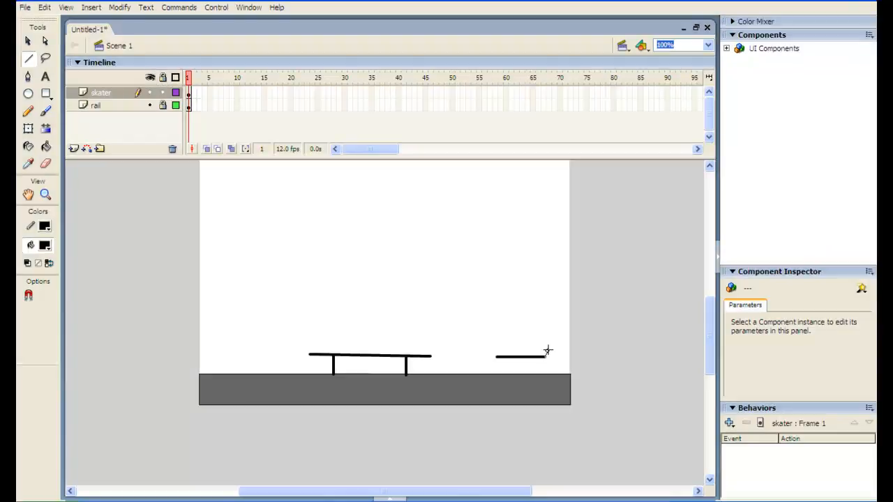
drag(545, 356, 550, 347)
mouse_move(496, 356)
mouse_down()
mouse_move(480, 342)
mouse_move(516, 350)
mouse_move(521, 329)
mouse_move(529, 357)
mouse_move(519, 262)
mouse_move(525, 278)
mouse_move(542, 277)
mouse_move(551, 288)
mouse_move(499, 276)
mouse_up()
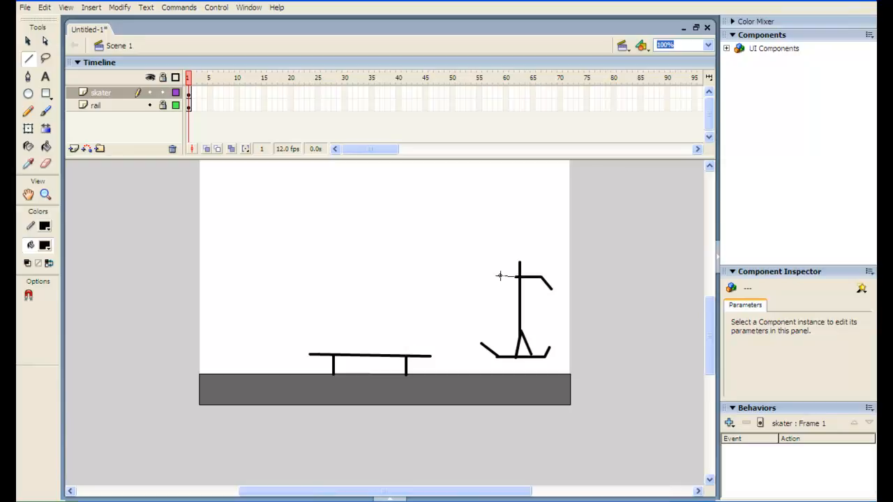
drag(500, 277, 486, 263)
Step: Paint the skater's round head and the skateboard's two wheels with the Brush tool in black (#000000)
click(44, 113)
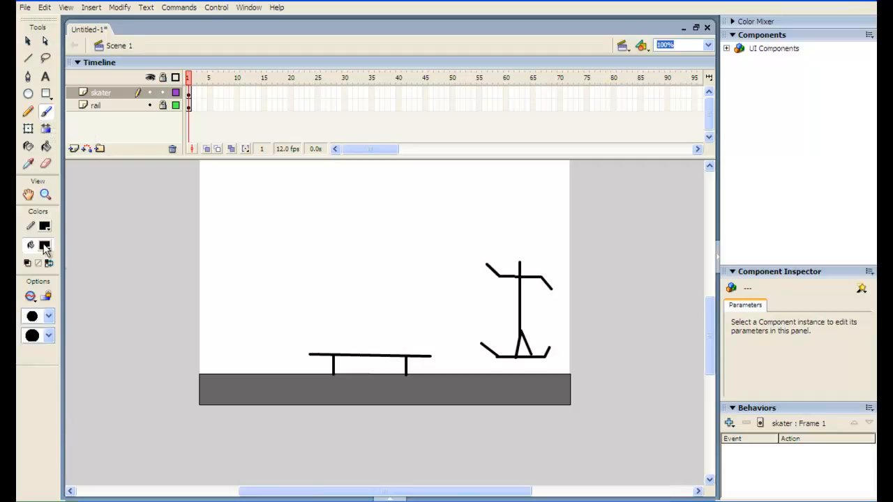
click(44, 243)
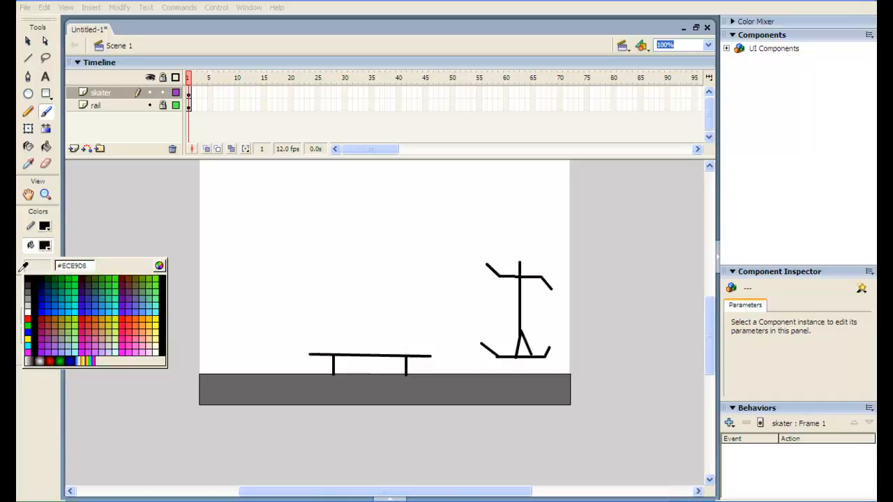
click(28, 279)
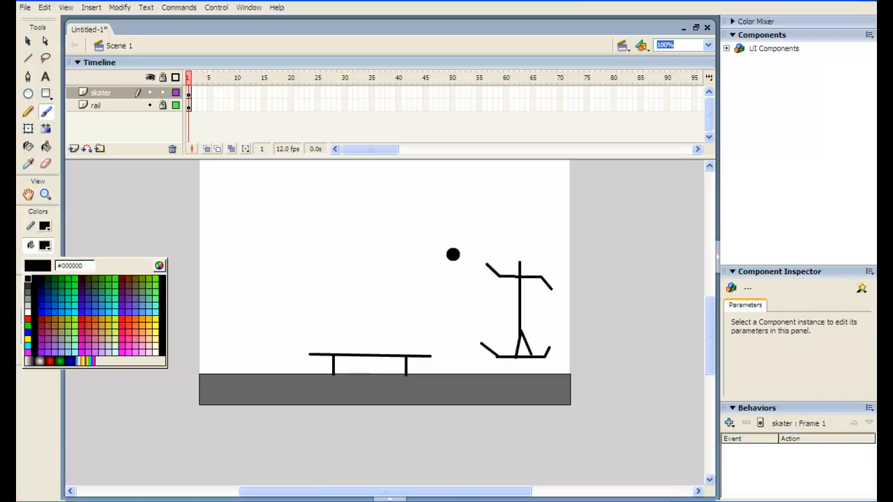
drag(520, 251, 518, 255)
drag(511, 360, 516, 363)
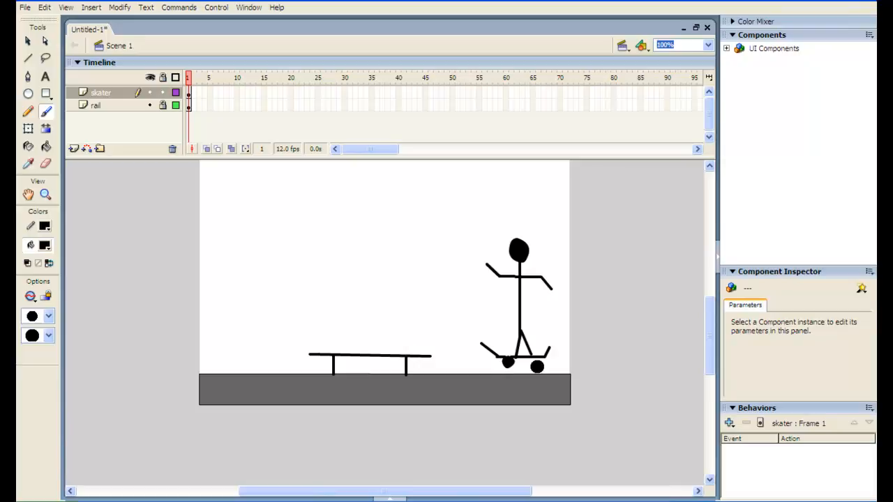
click(532, 364)
Step: Select the whole skater drawing on frame 1 and nudge it down toward the ground strip
click(190, 98)
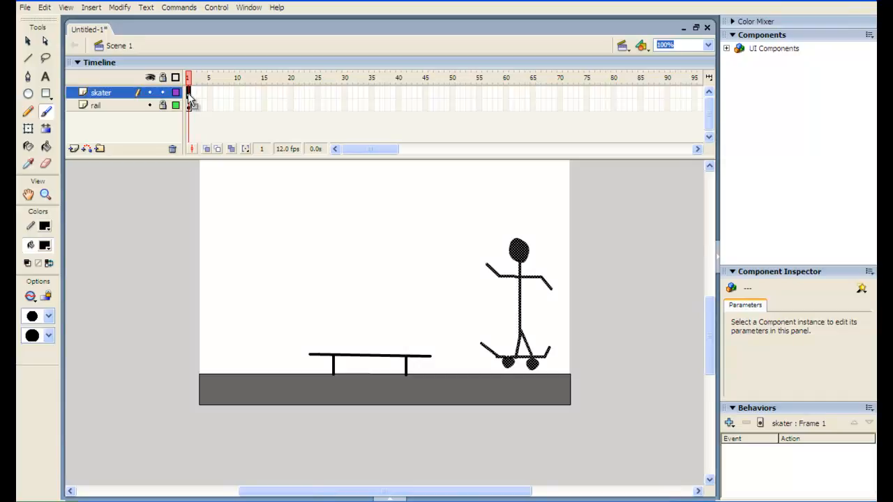
key(Down)
key(Down)
key(Down)
key(Down)
key(Down)
key(Down)
key(Down)
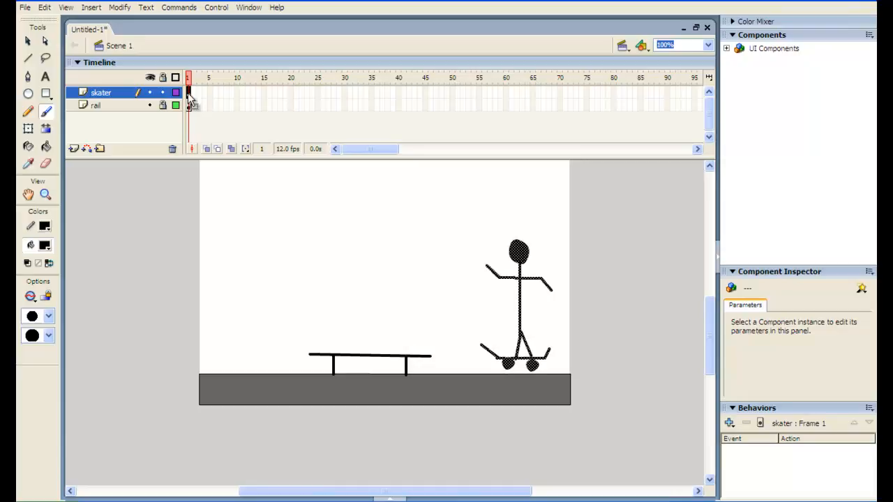
Step: Lower the skater on frame 1 until the skateboard's wheels rest on the ground strip
key(Down)
key(Down)
key(Down)
key(Down)
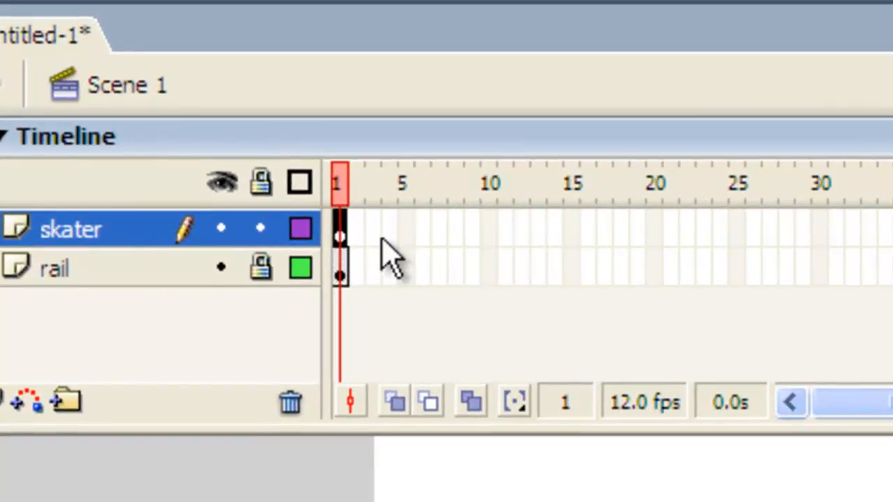
Step: Add keyframes at frames 2, 3 and 4 of the skater layer, shifting the skater left toward the rail in each
key(F6)
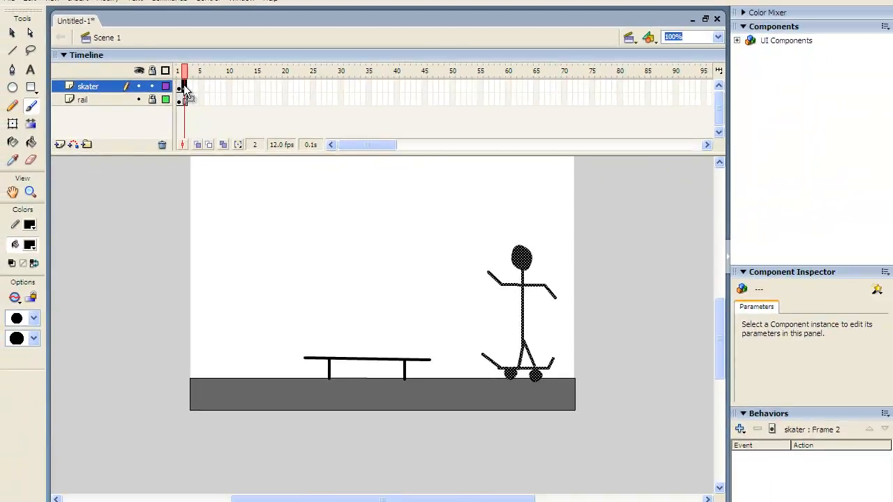
key(shift+Left)
key(shift+Left)
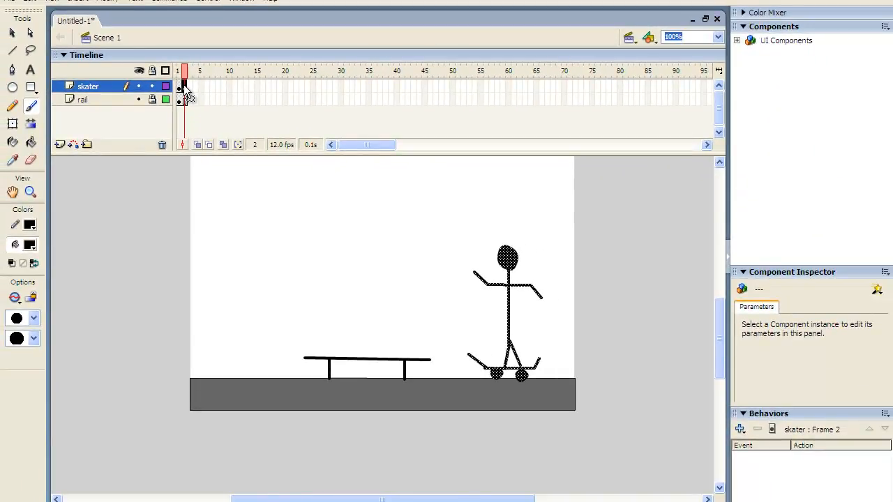
key(F6)
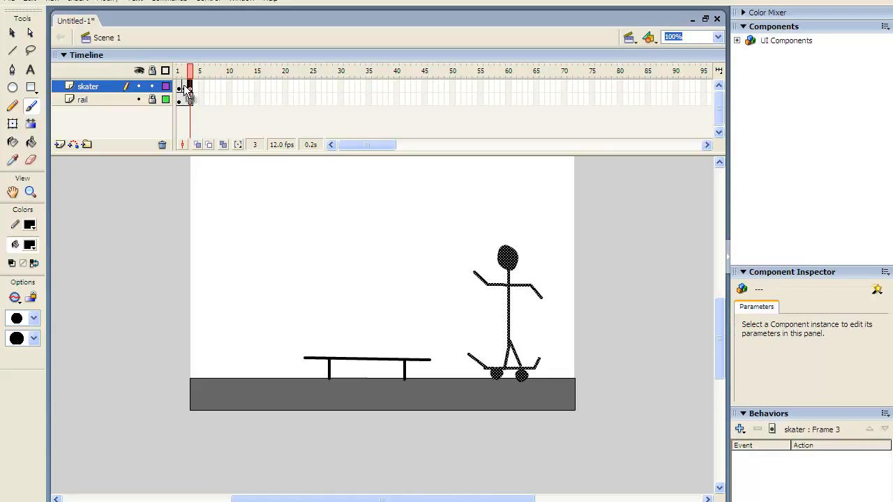
key(shift+Left)
key(shift+Left)
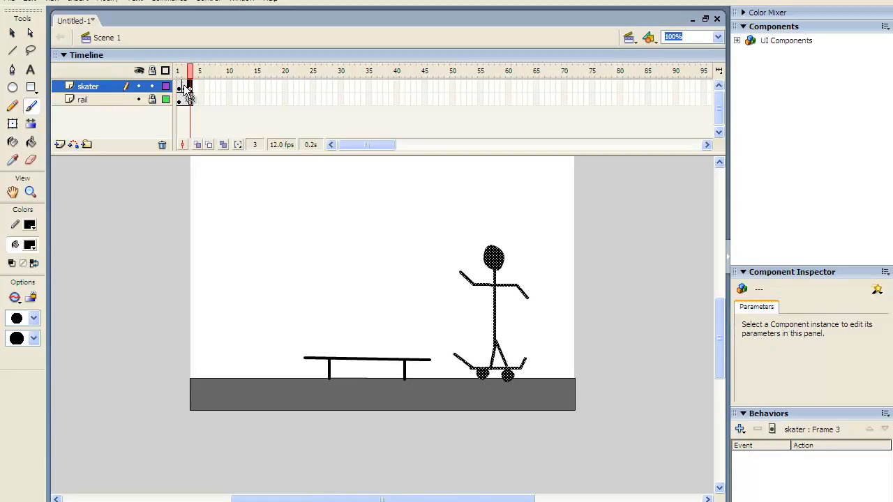
key(F6)
key(shift+Left)
key(shift+Left)
key(shift+Left)
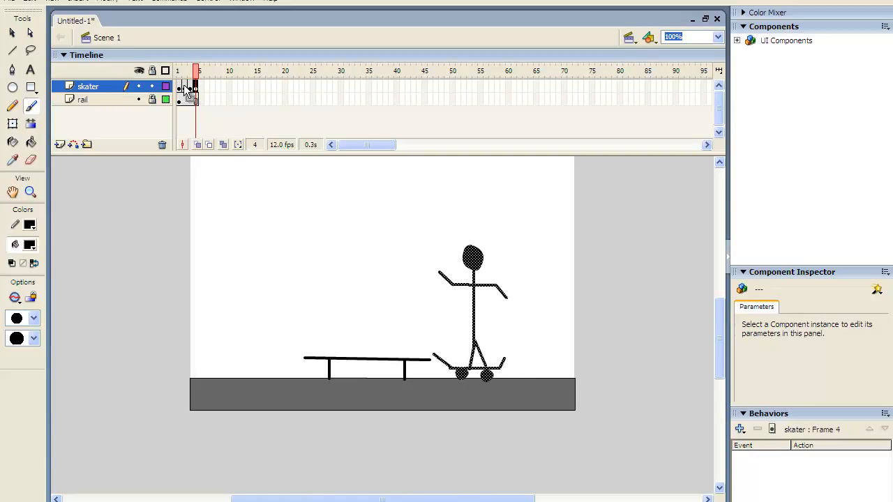
Step: Add a keyframe at frame 5 and move the skater left and up off the ground to start the jump
key(F6)
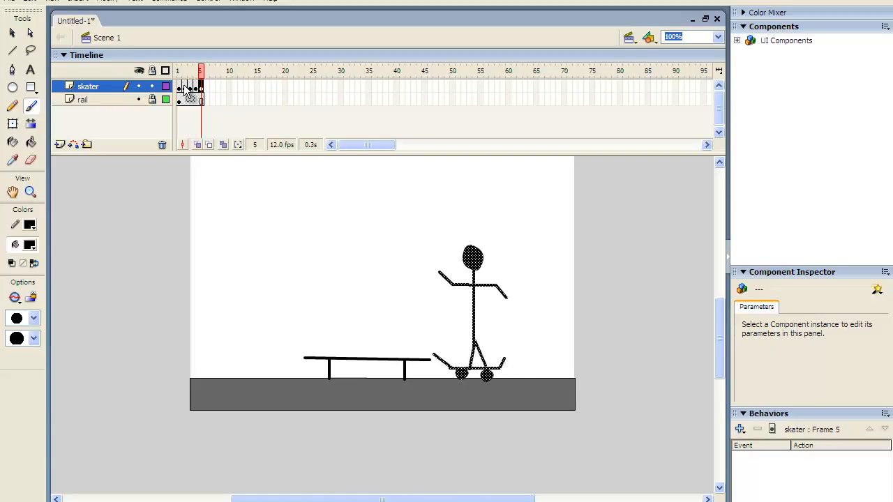
key(shift+Left)
key(shift+Left)
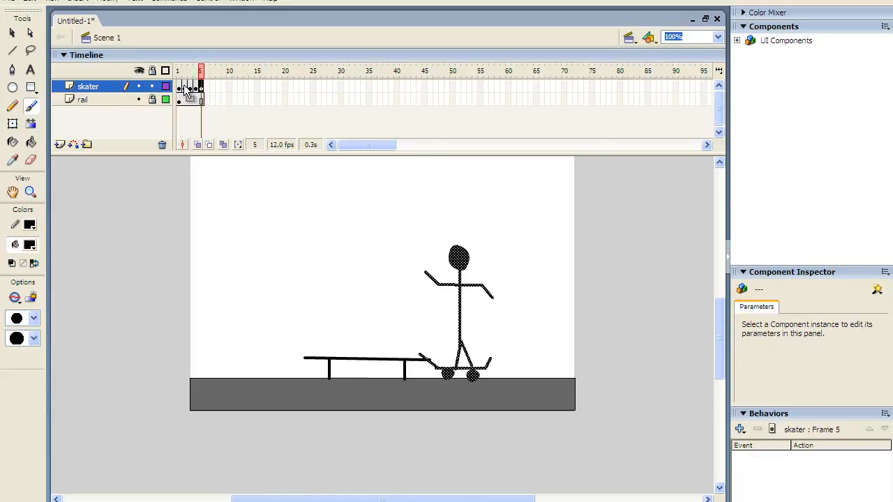
key(shift+Up)
key(shift+Up)
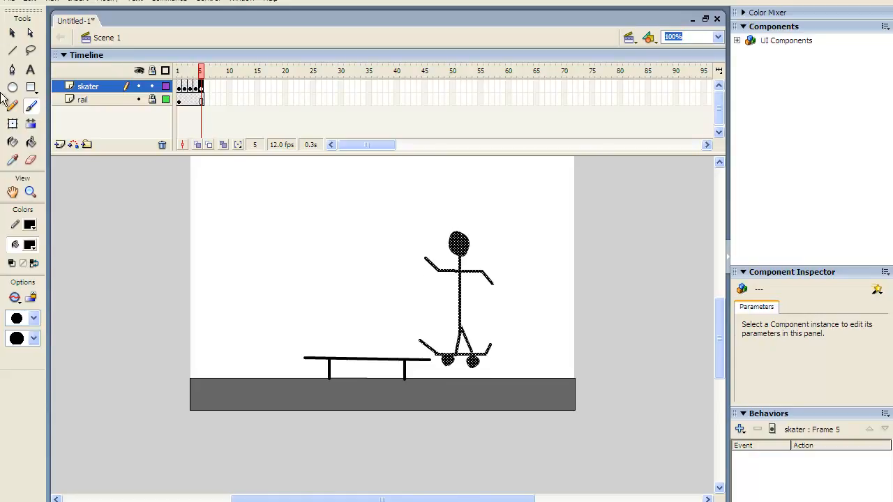
Step: Rotate the skater slightly clockwise on frame 5 with Free Transform so the front of the board tips up
click(14, 125)
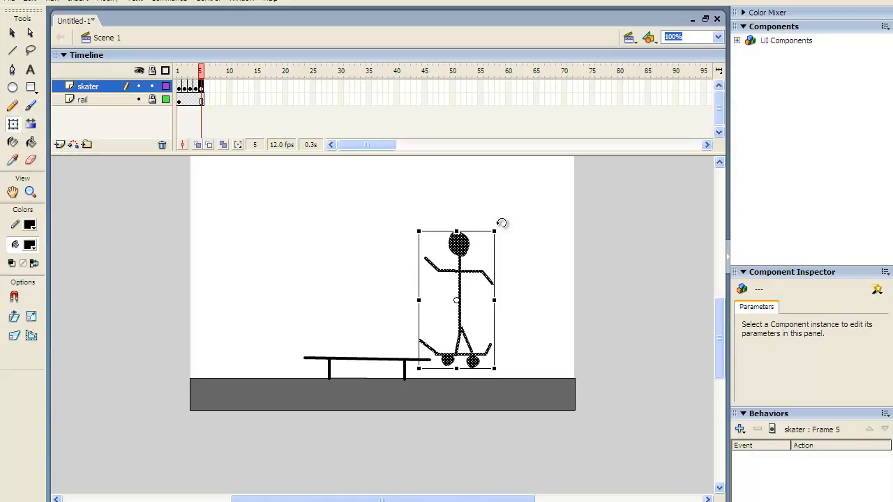
drag(501, 224, 512, 232)
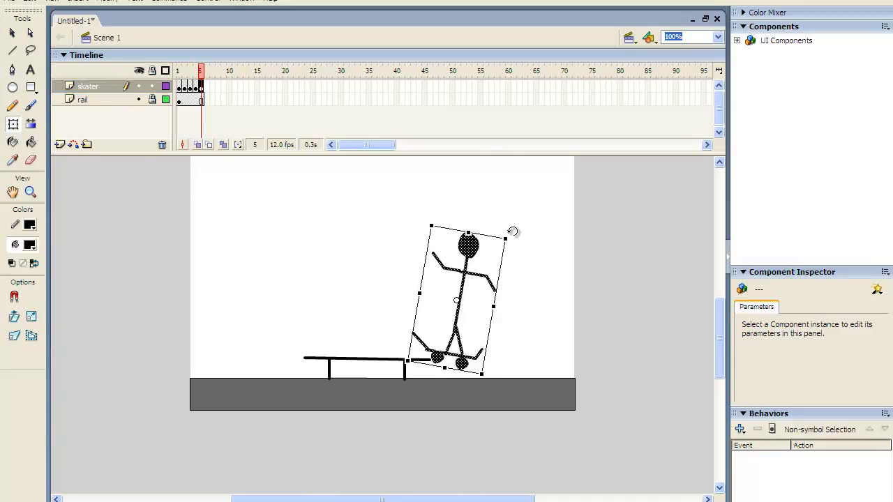
key(ctrl+z)
Step: Add keyframes at frames 6 and 7, moving the tilted skater further up and left over the rail's near end in each
key(F6)
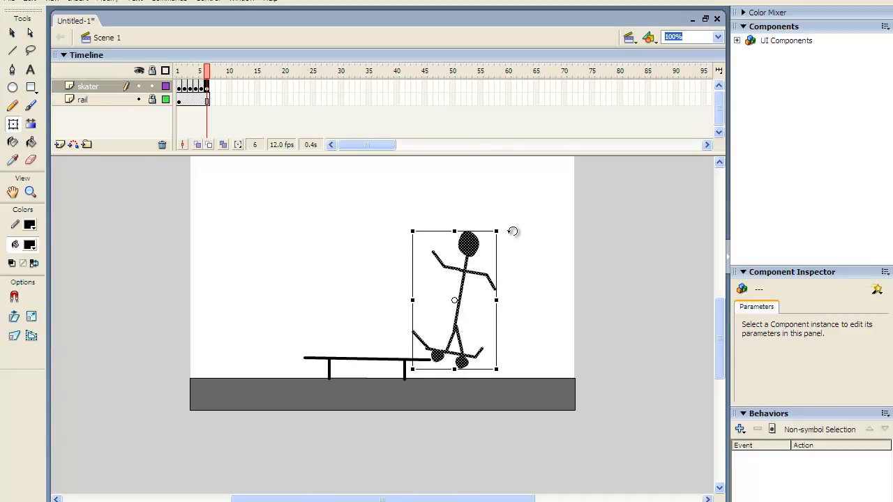
key(shift+Up)
key(shift+Left)
key(shift+Left)
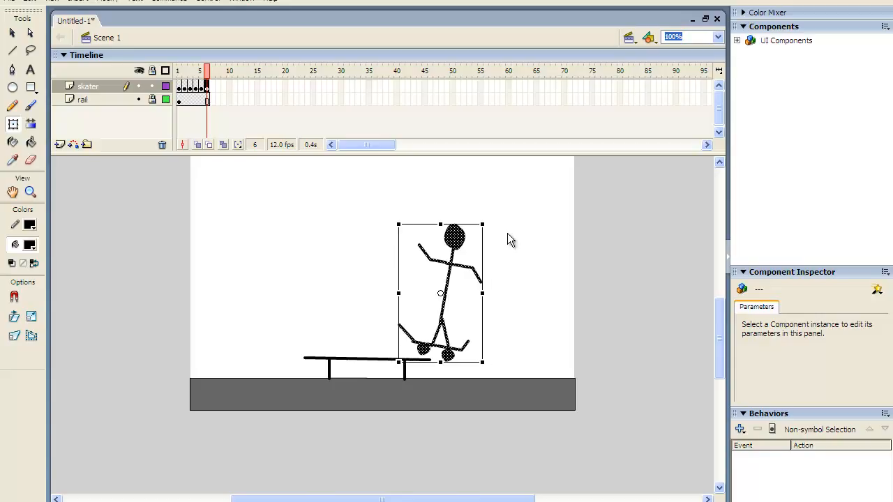
key(F6)
key(shift+Up)
key(shift+Left)
key(shift+Left)
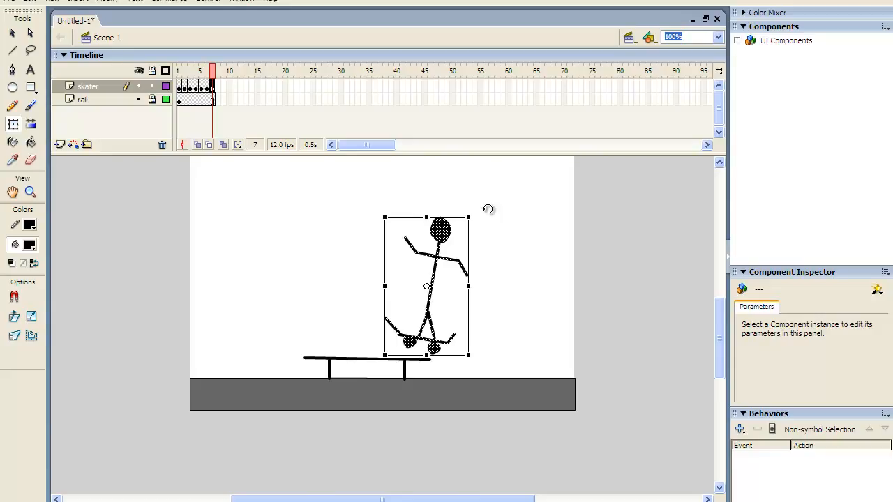
Step: Rotate the skater back upright on frame 7 and shift it left and down so the wheels land on the rail
drag(473, 204, 458, 201)
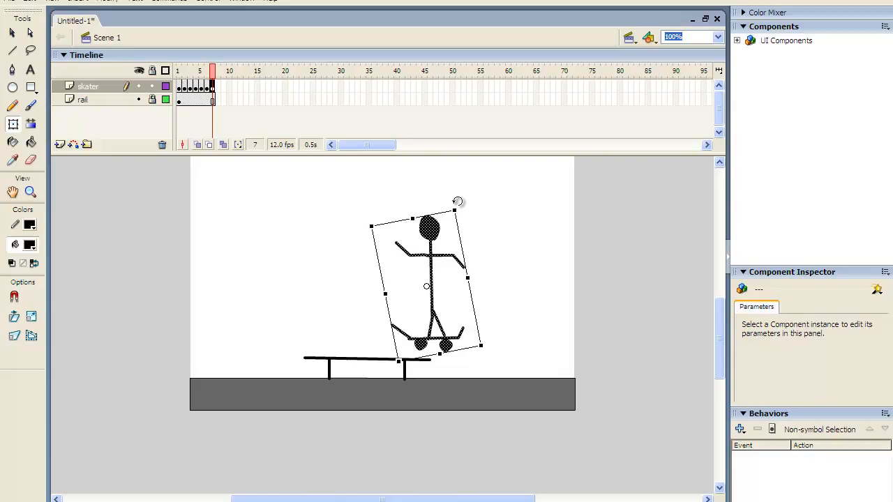
key(shift+Left)
key(shift+Down)
key(shift+Down)
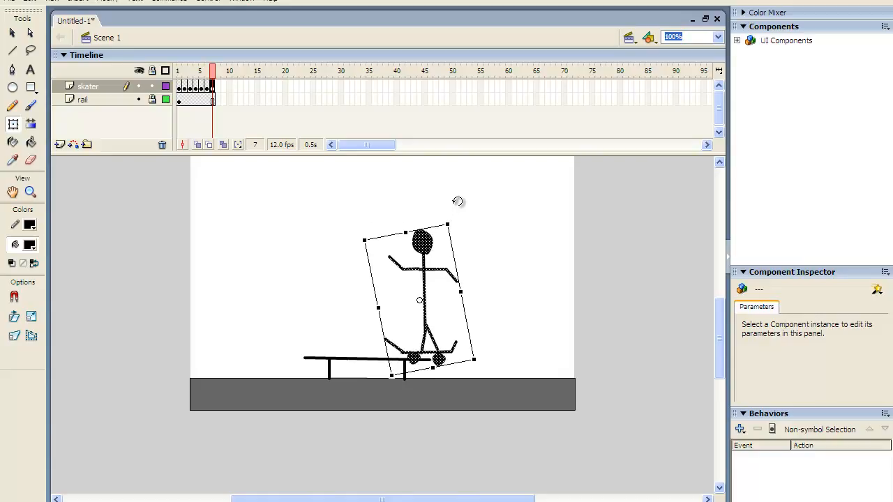
key(shift+Up)
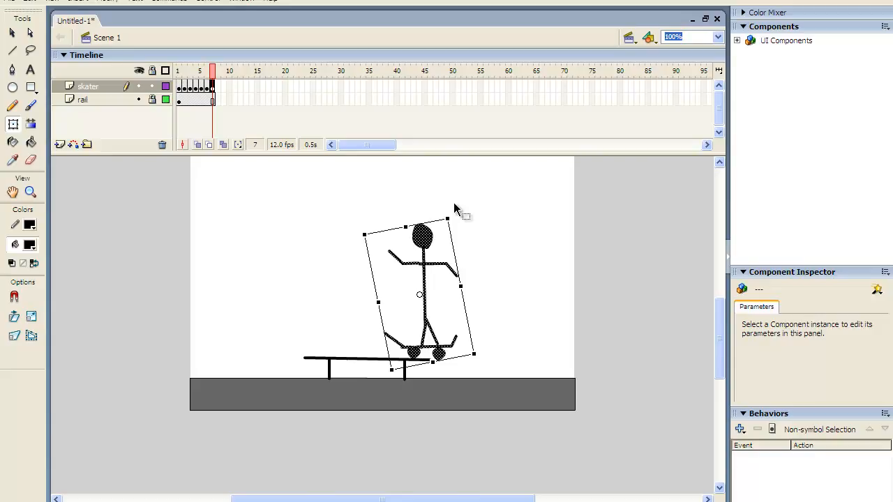
Step: Add keyframes at frames 8 and 9, sliding the skater left along the rail in each
key(F6)
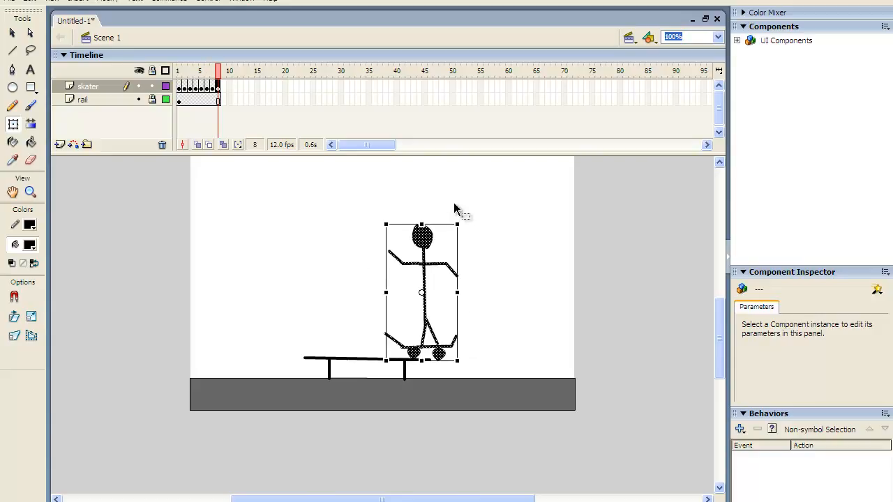
key(shift+Left)
key(shift+Left)
key(shift+Left)
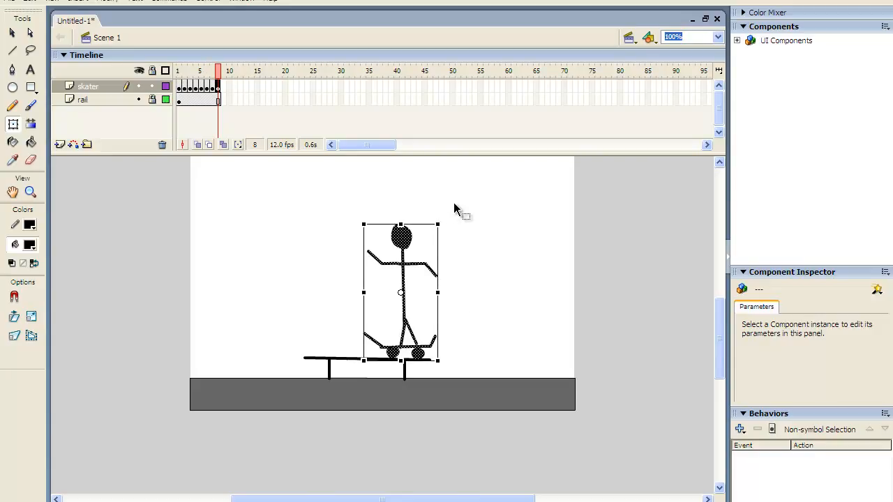
key(F6)
key(shift+Left)
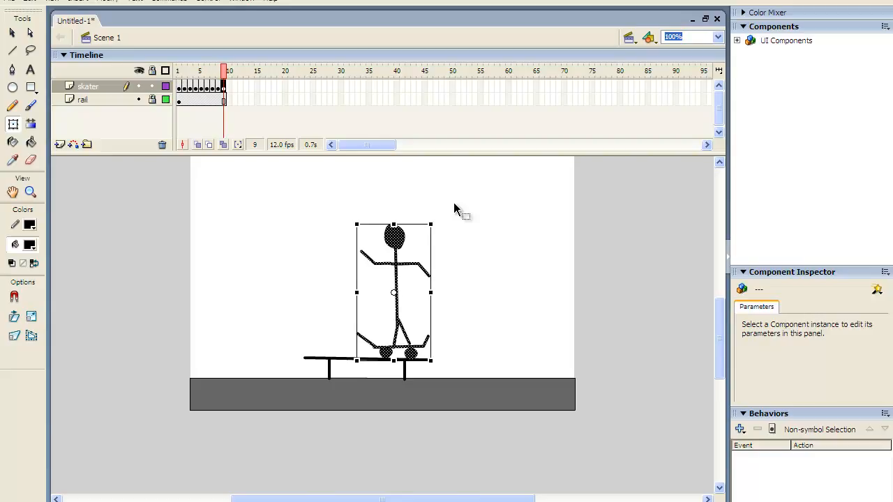
key(shift+Left)
Step: Add keyframes at frames 10 and 11, sliding the skater across the middle of the rail
key(F6)
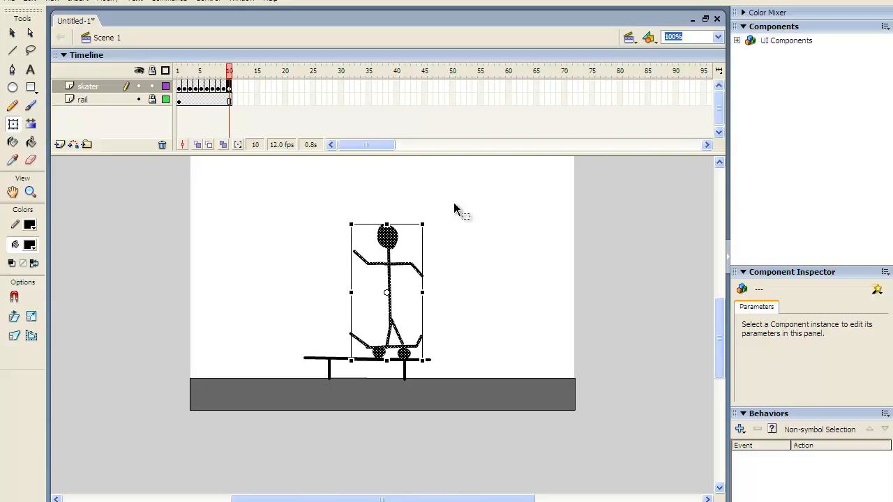
key(shift+Left)
key(shift+Left)
key(F6)
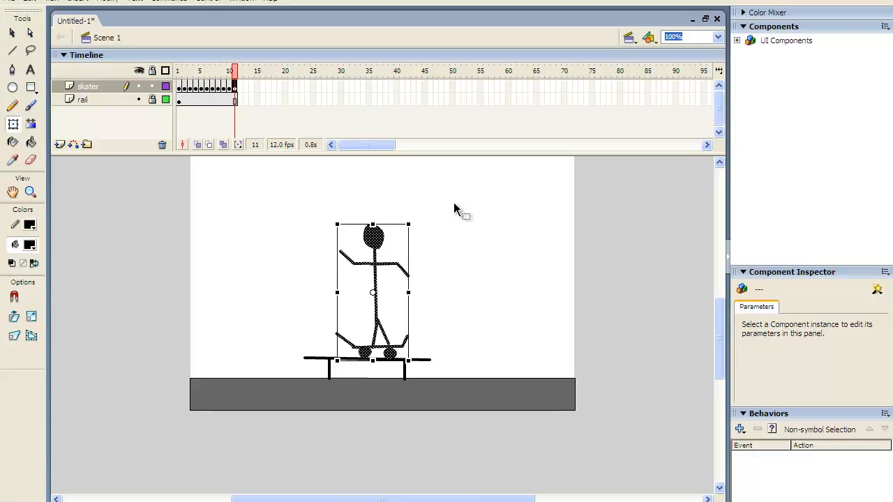
key(shift+Left)
key(shift+Left)
key(shift+Left)
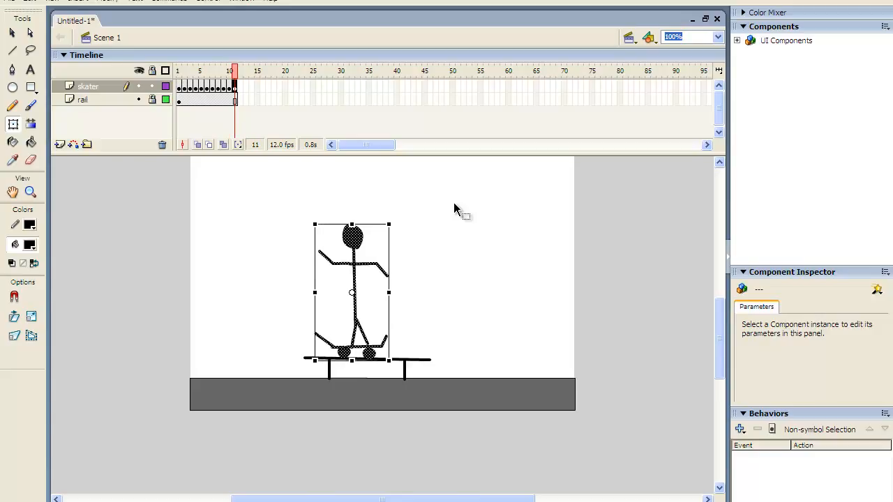
Step: Add keyframes at frames 12, 13 and 14, sliding the skater left to the rail's far end
key(F6)
key(shift+Left)
key(shift+Left)
key(shift+Left)
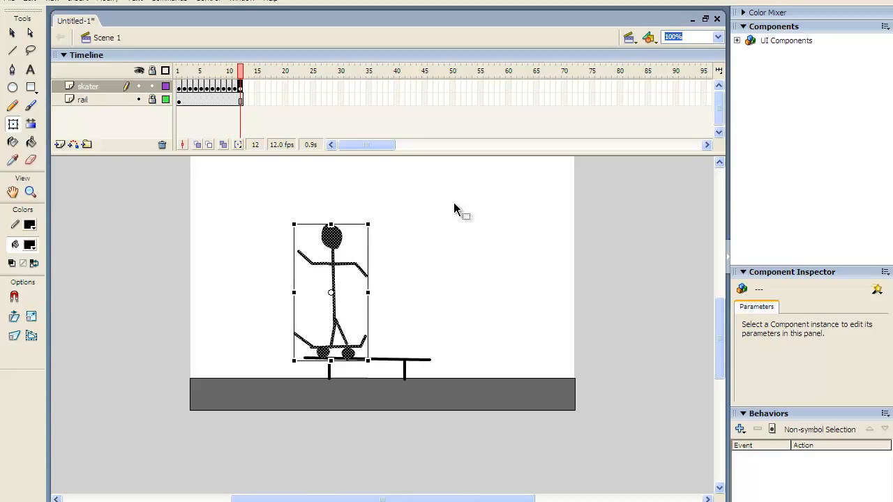
key(F6)
key(shift+Left)
key(shift+Left)
key(shift+Left)
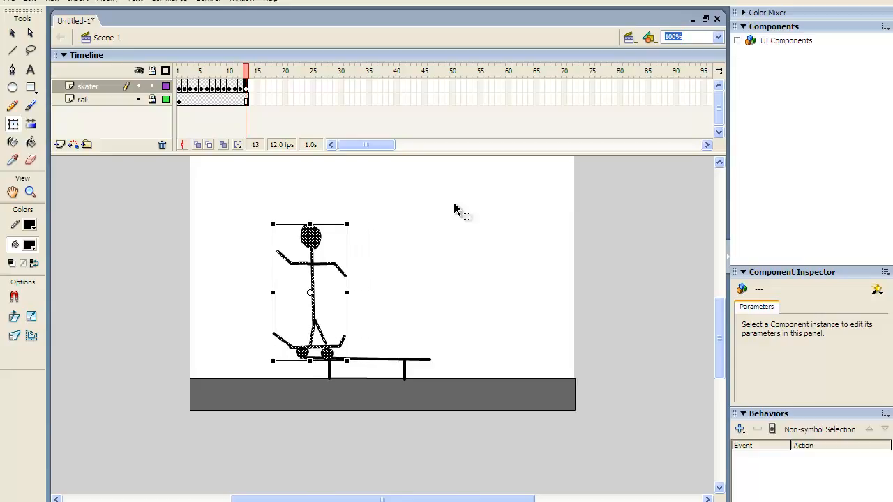
key(F6)
key(shift+Left)
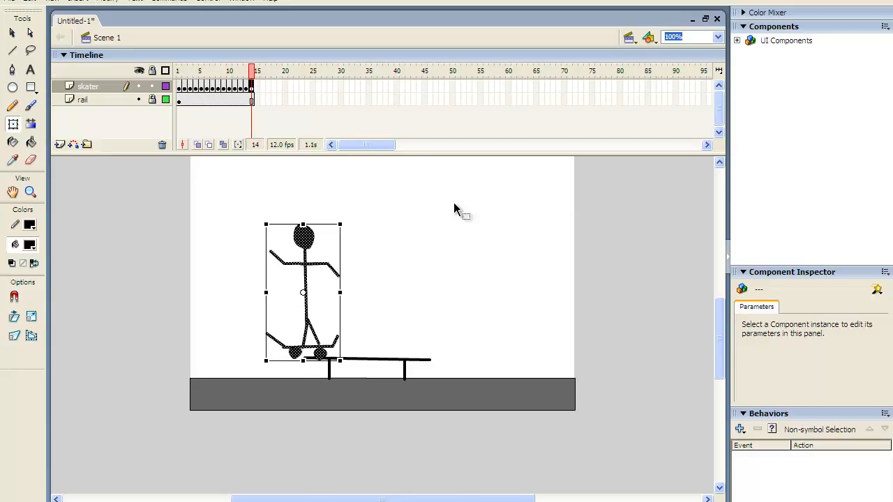
key(shift+Left)
Step: Add a keyframe at frame 15 and move the skater left past the rail's end and slightly down
key(F6)
key(shift+Left)
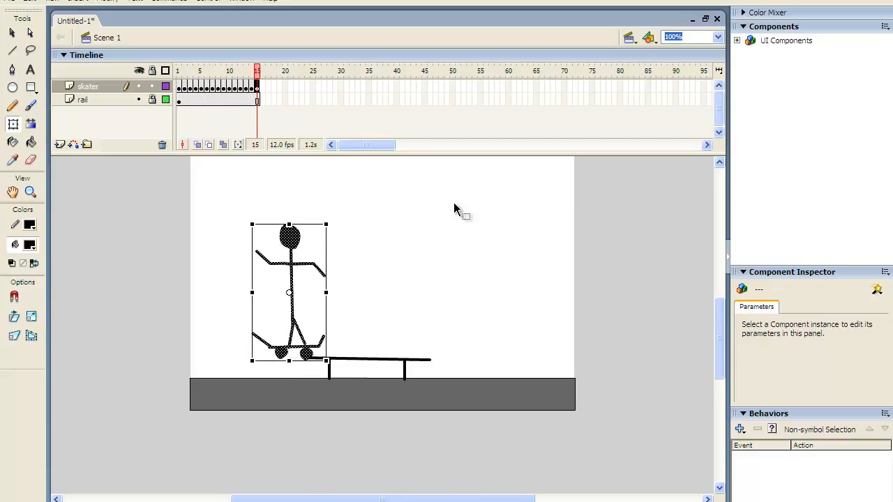
key(shift+Left)
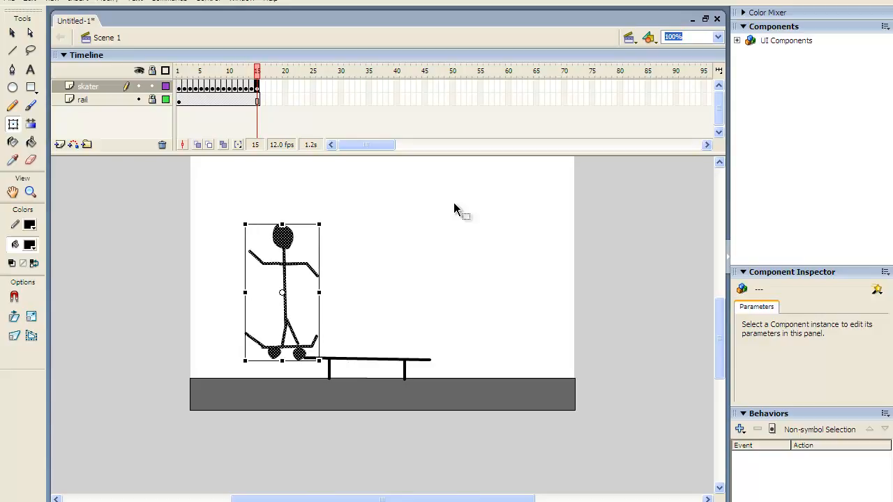
key(shift+Down)
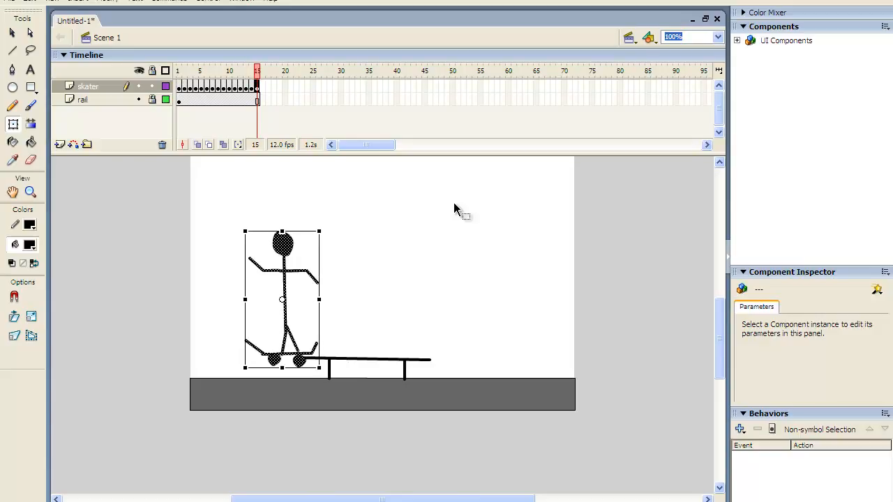
key(shift+Left)
key(shift+Left)
key(shift+Down)
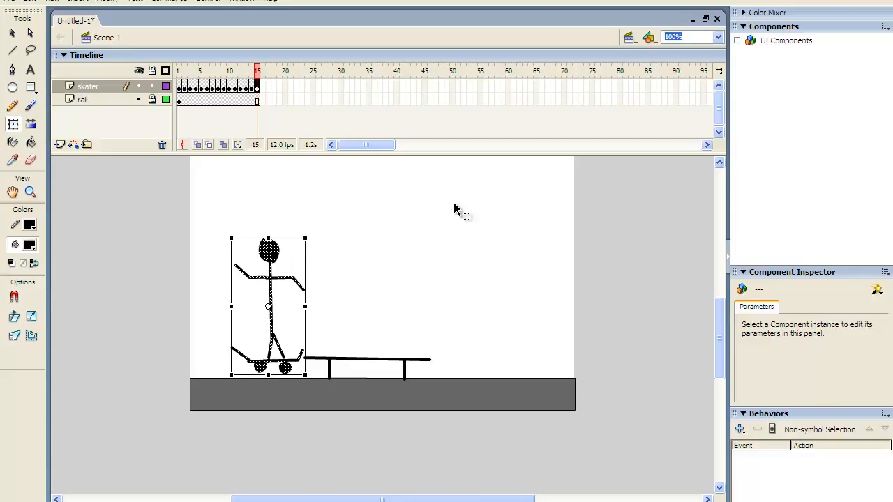
key(shift+Up)
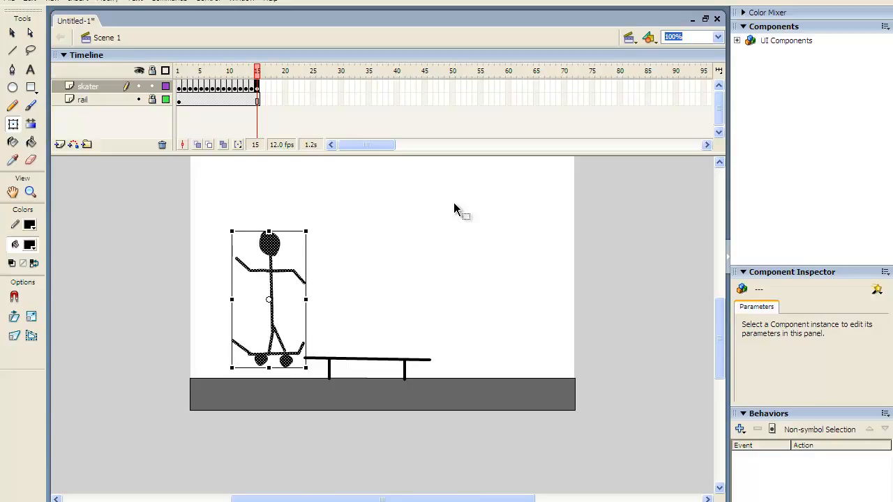
key(shift+Right)
Step: Add keyframes at frames 16 and 17, moving the skater left and down in each until the wheels land on the ground
key(F6)
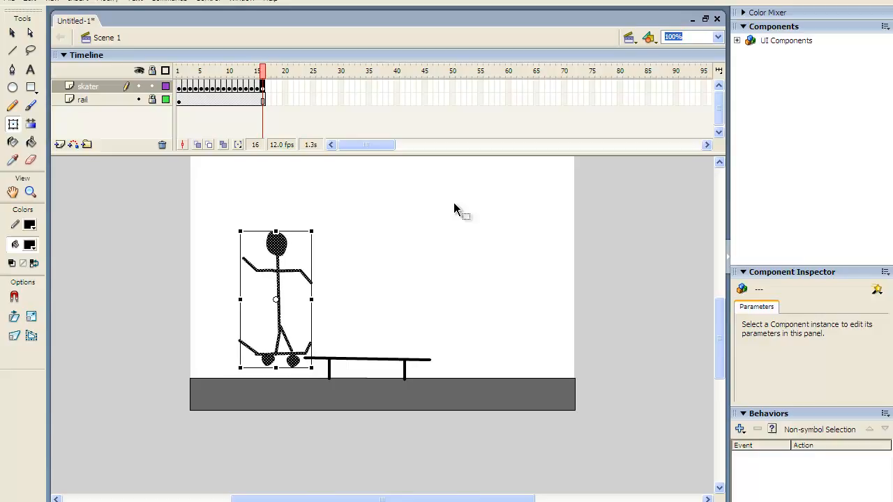
key(shift+Left)
key(shift+Down)
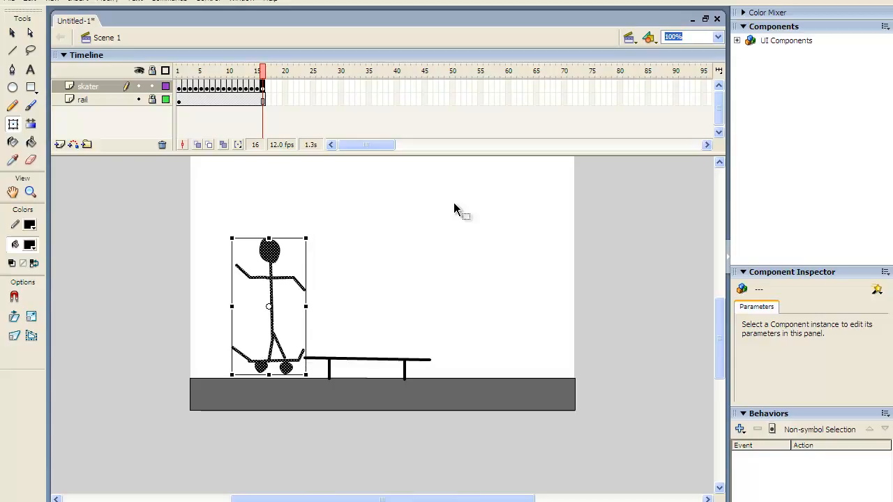
key(F6)
key(shift+Left)
key(shift+Down)
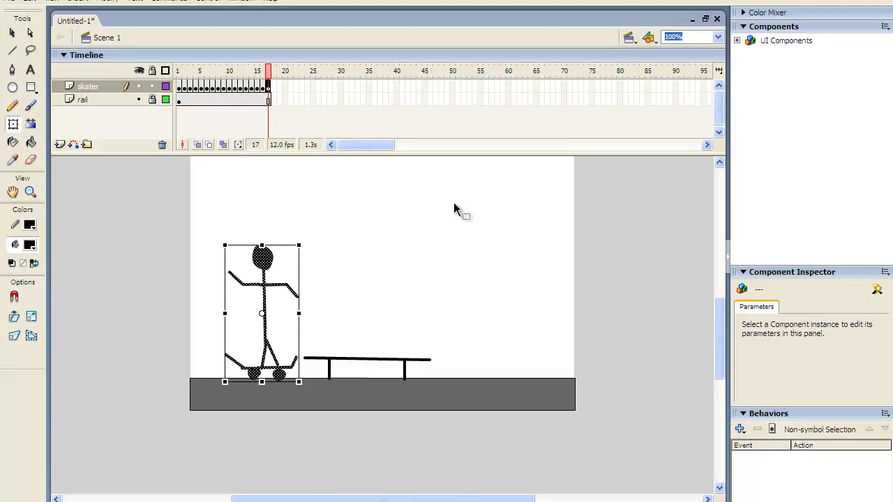
Step: Add keyframes at frames 18 and 19, rolling the skater left along the ground toward the stage's left edge in each
key(F6)
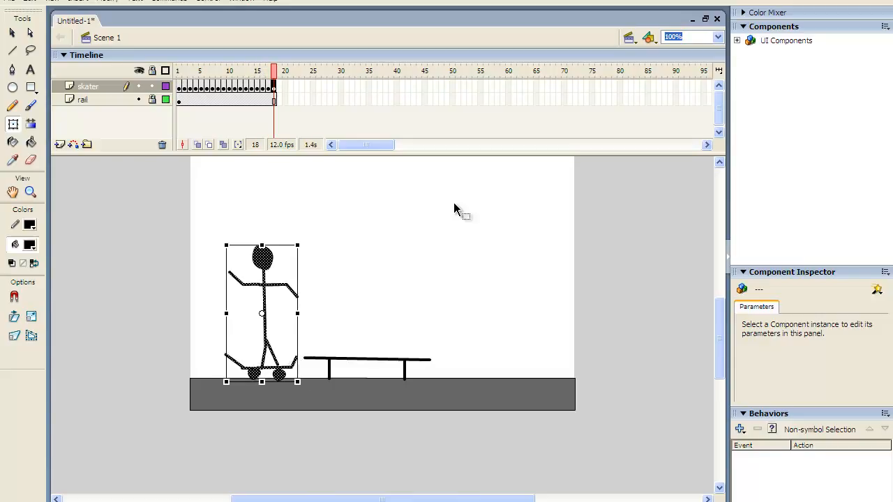
key(shift+Left)
key(shift+Left)
key(shift+Left)
key(shift+Left)
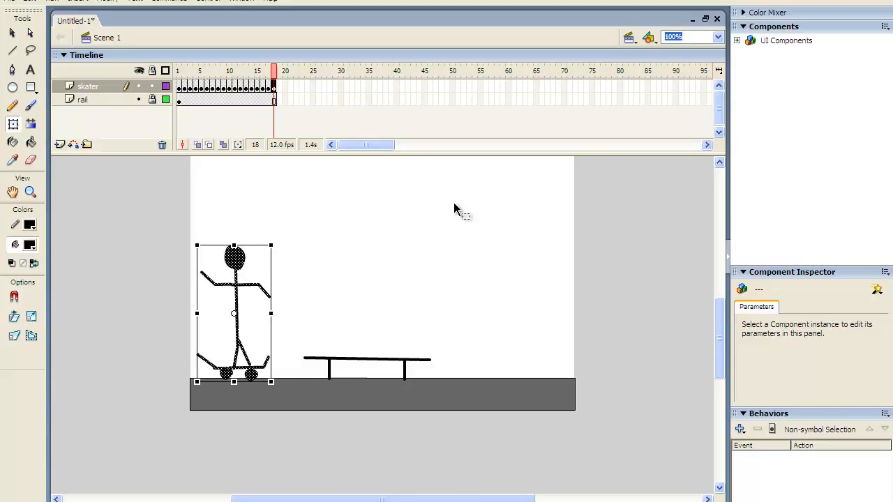
key(F6)
key(shift+Left)
key(shift+Left)
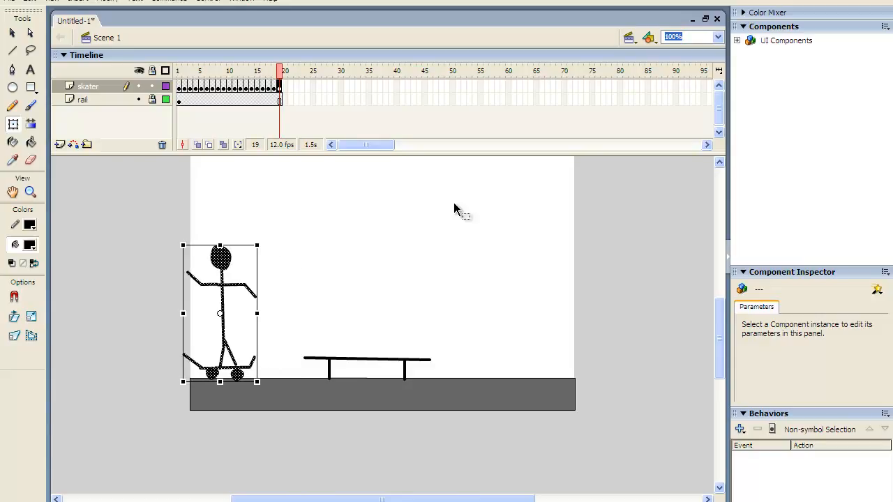
key(shift+Left)
Step: Add keyframes at frames 20 and 21, moving the skater left in each so the figure partly crosses the stage's left edge
key(F6)
key(shift+Left)
key(shift+Left)
key(shift+Left)
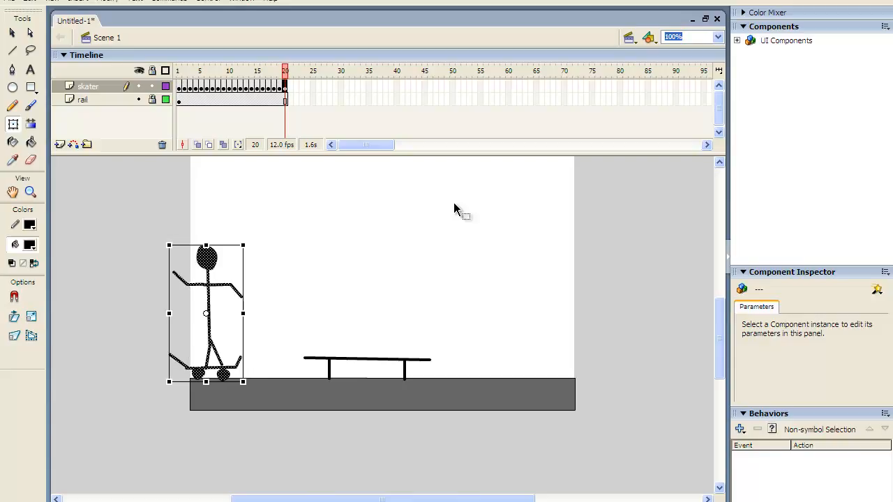
key(F6)
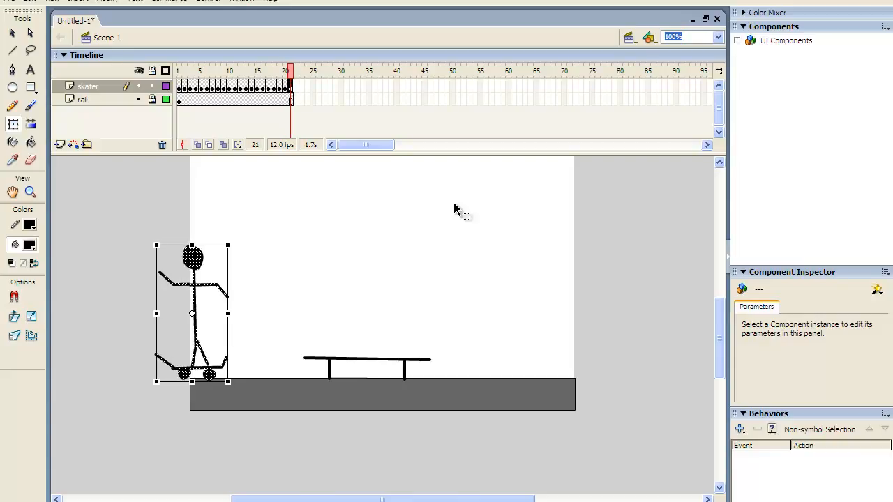
key(shift+Left)
key(shift+Left)
key(shift+Left)
Step: Add keyframes at frames 22 and 23, moving the skater left in each until the figure is completely off the stage
key(F6)
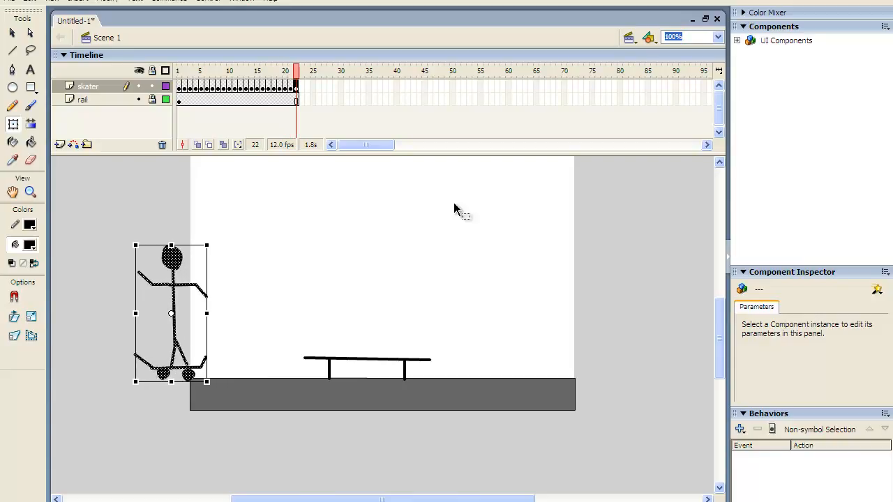
key(shift+Left)
key(shift+Left)
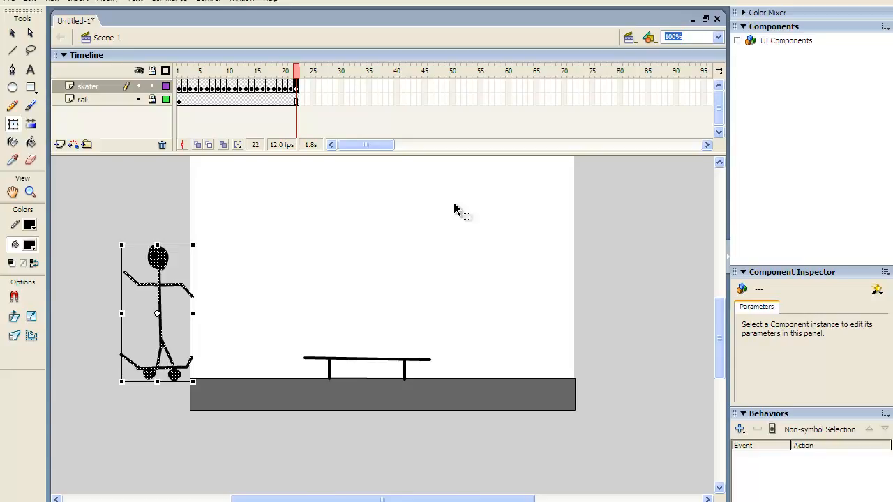
key(F6)
key(shift+Left)
key(shift+Left)
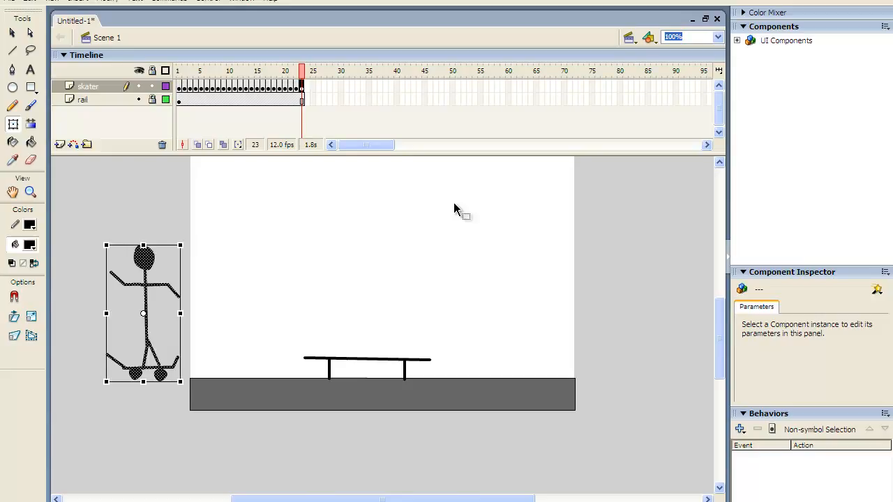
Step: Test the movie, close the preview and scrub the timeline back to frame 2 to review the animation
key(ctrl+Return)
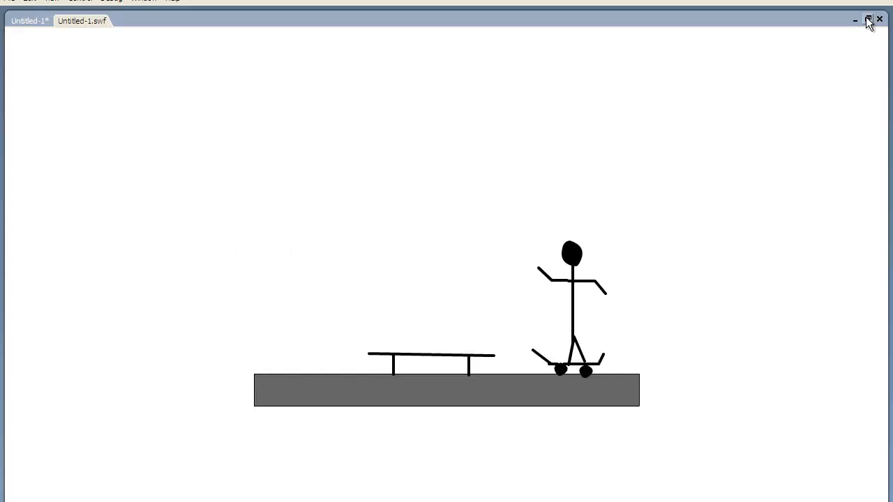
click(878, 20)
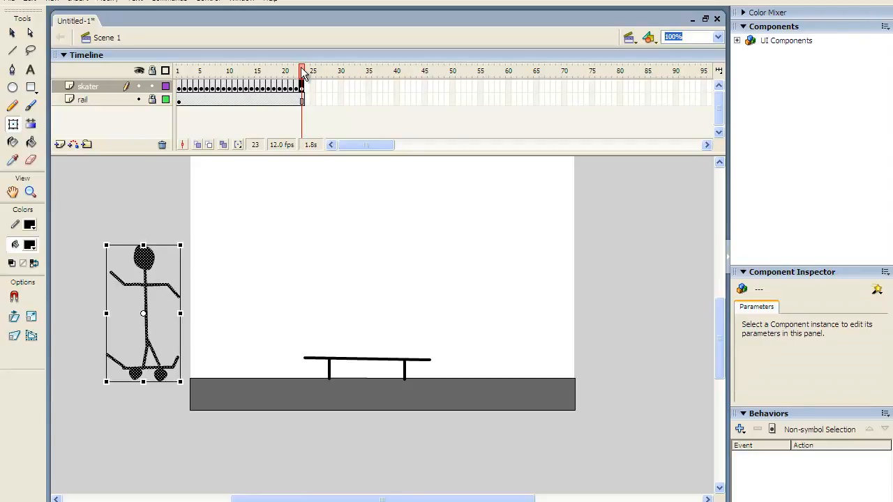
drag(303, 73, 193, 83)
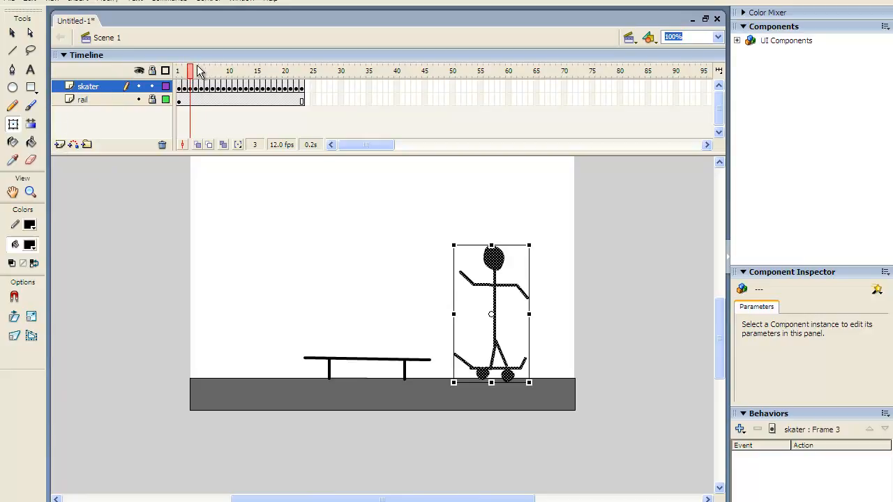
mouse_move(193, 75)
mouse_down()
mouse_move(305, 74)
mouse_move(184, 73)
mouse_up()
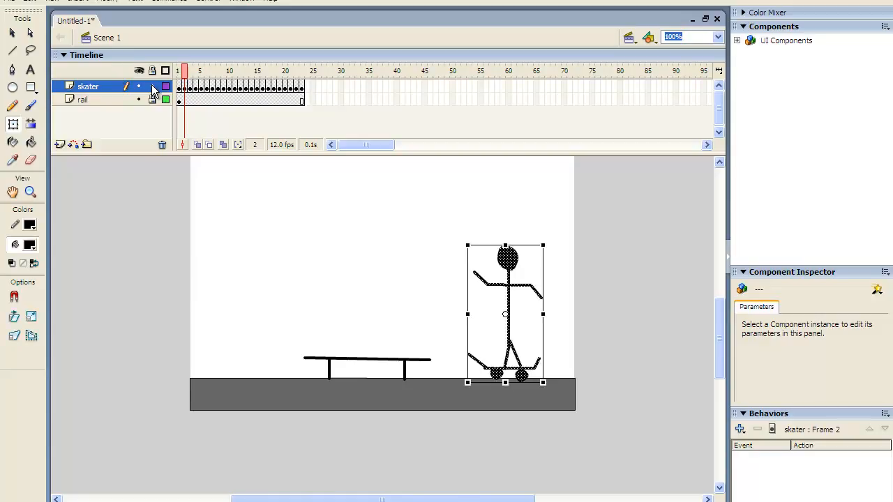
Step: Lock the skater layer
click(152, 86)
click(152, 86)
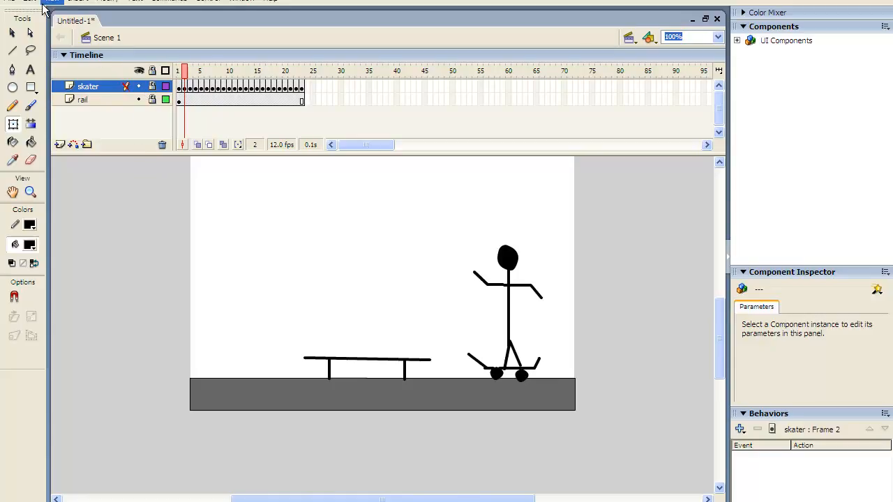
click(15, 5)
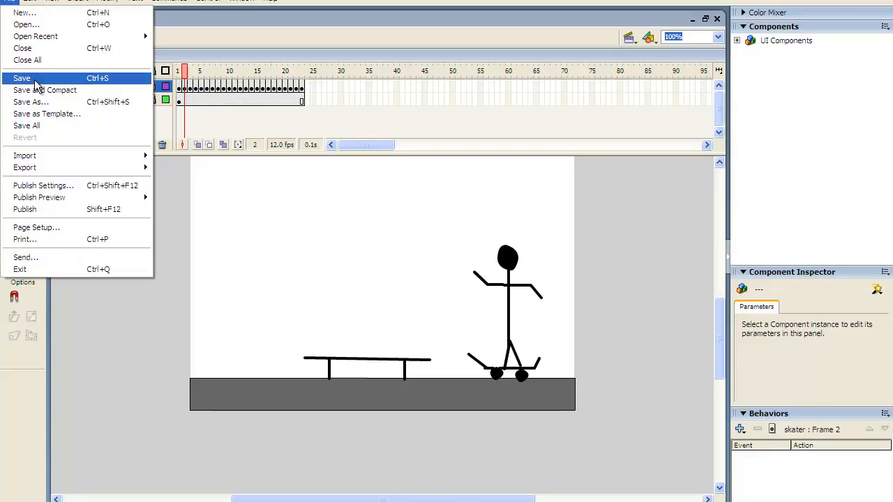
mouse_move(269, 3)
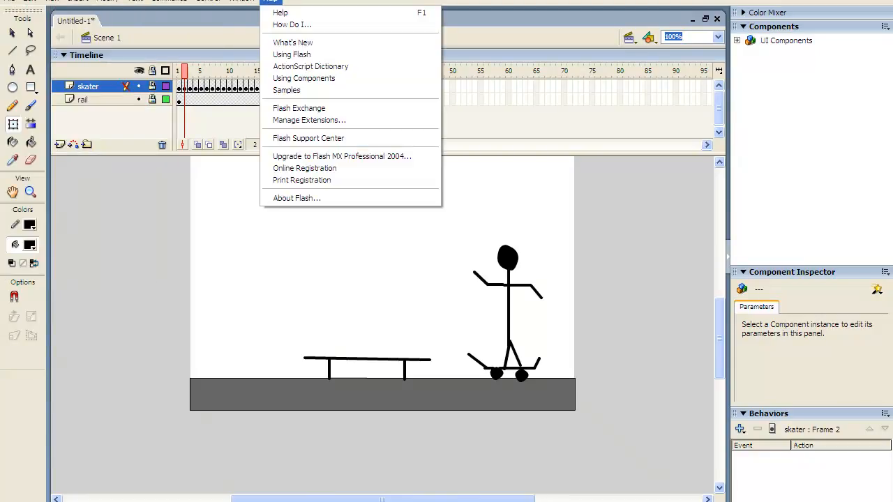
key(Escape)
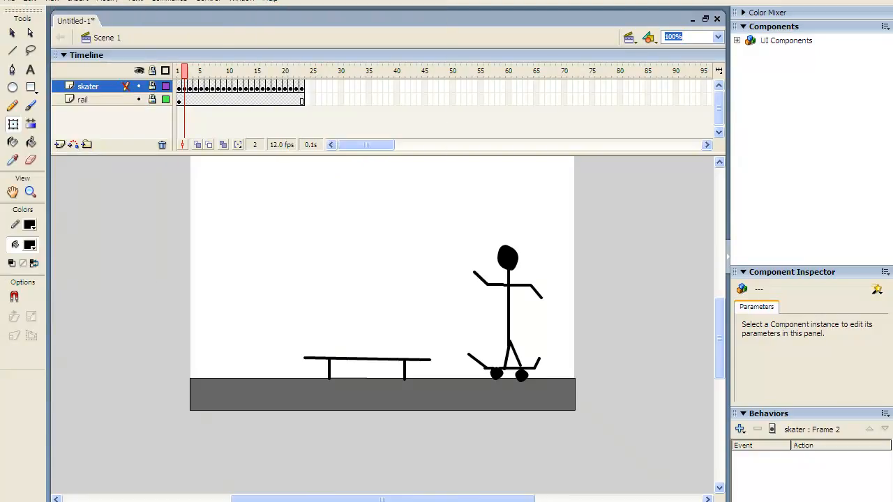